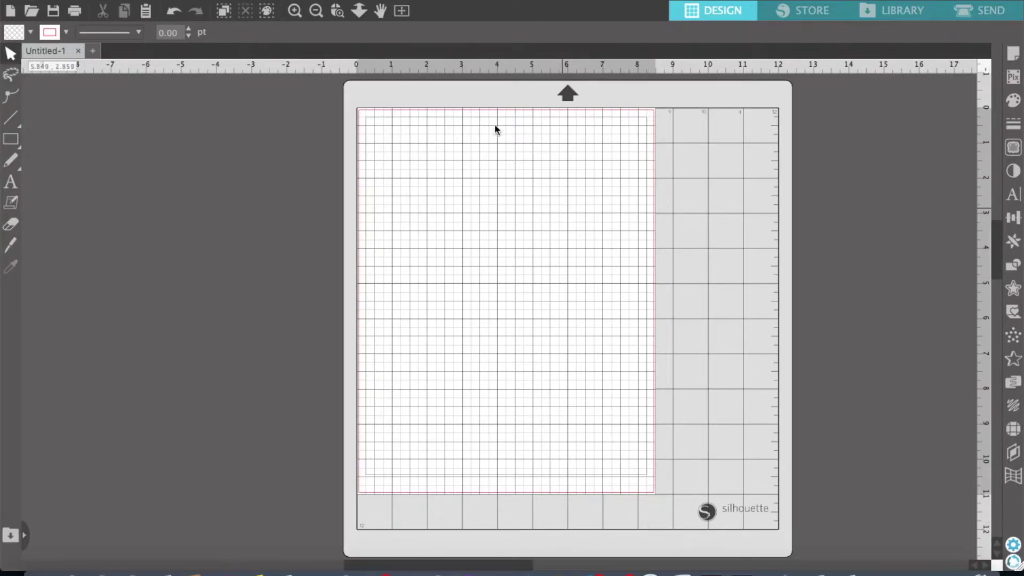
# Merge pencil_box-03.png from the Pencil_box folder onto the mat and select it
pyautogui.click(144, 0)
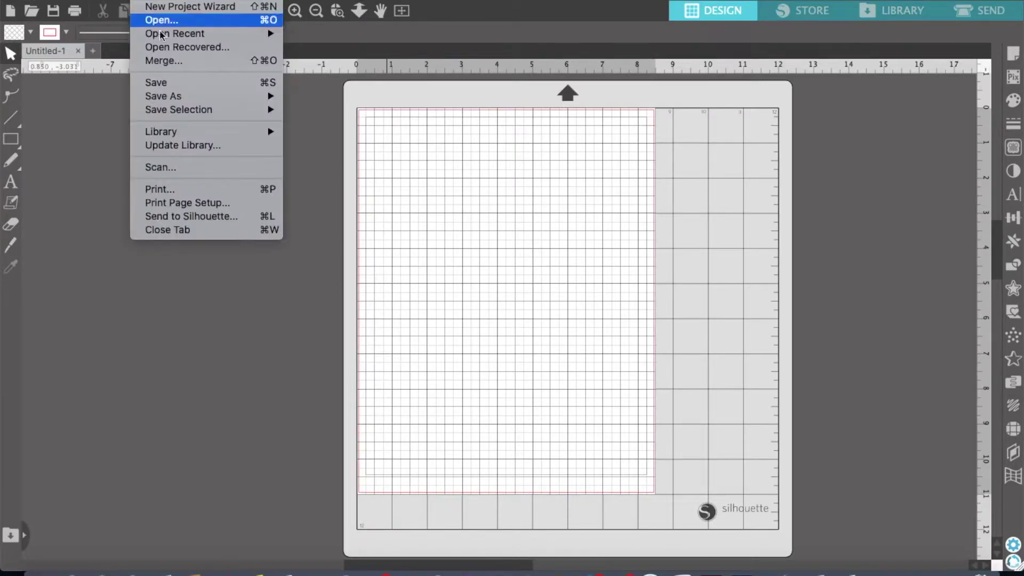
pyautogui.click(180, 62)
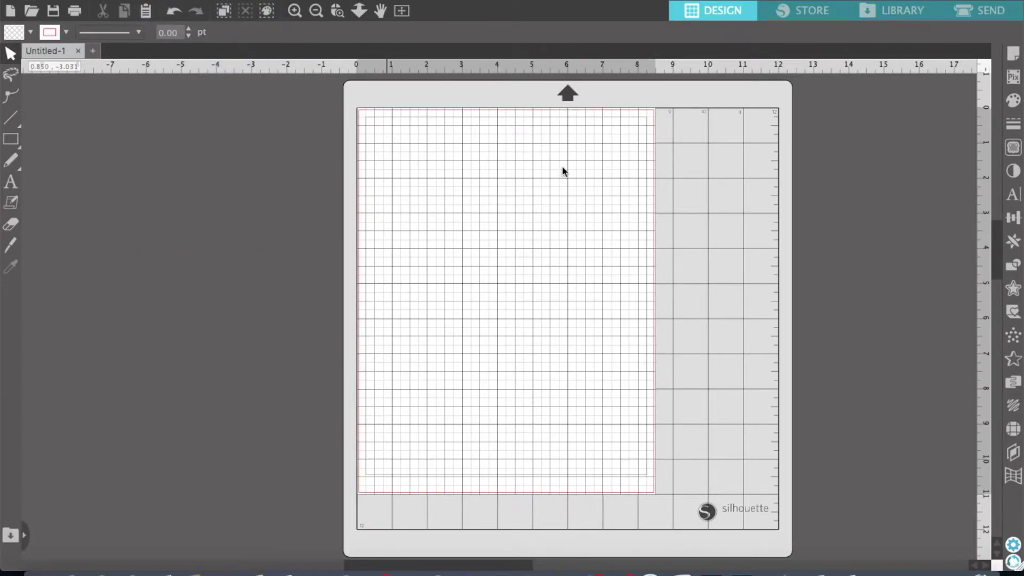
pyautogui.click(407, 131)
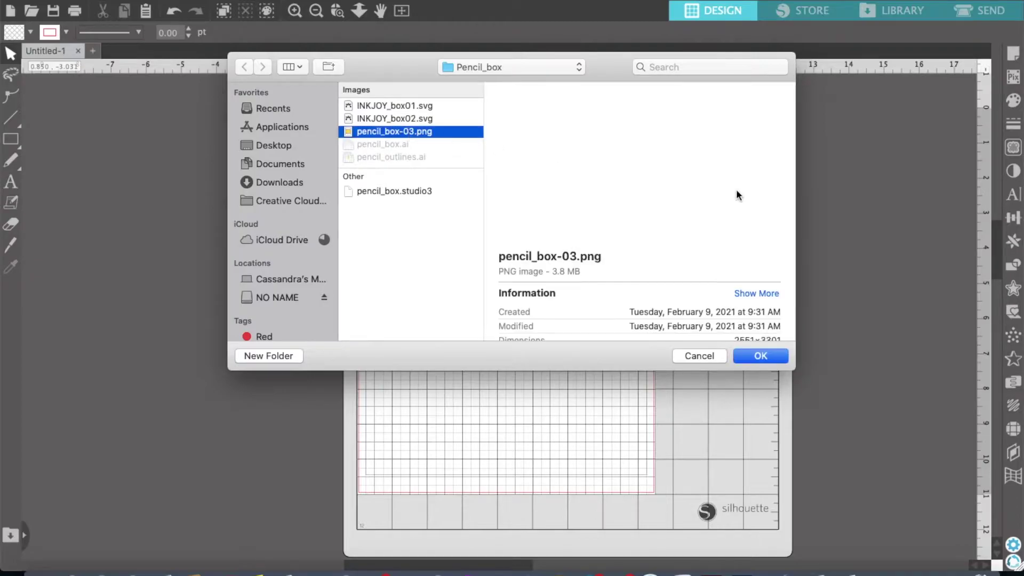
pyautogui.click(760, 357)
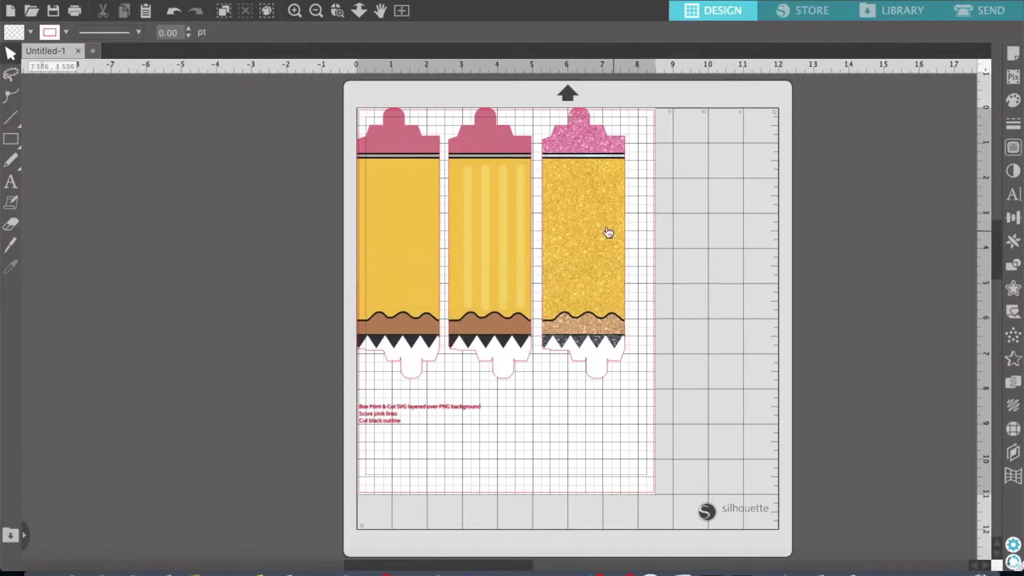
pyautogui.click(593, 254)
# Shift the pencil image slightly, then review the Import preferences and cancel without changes
pyautogui.moveTo(593, 254)
pyautogui.mouseDown()
pyautogui.moveTo(601, 291)
pyautogui.moveTo(614, 240)
pyautogui.mouseUp()
pyautogui.click(319, 42)
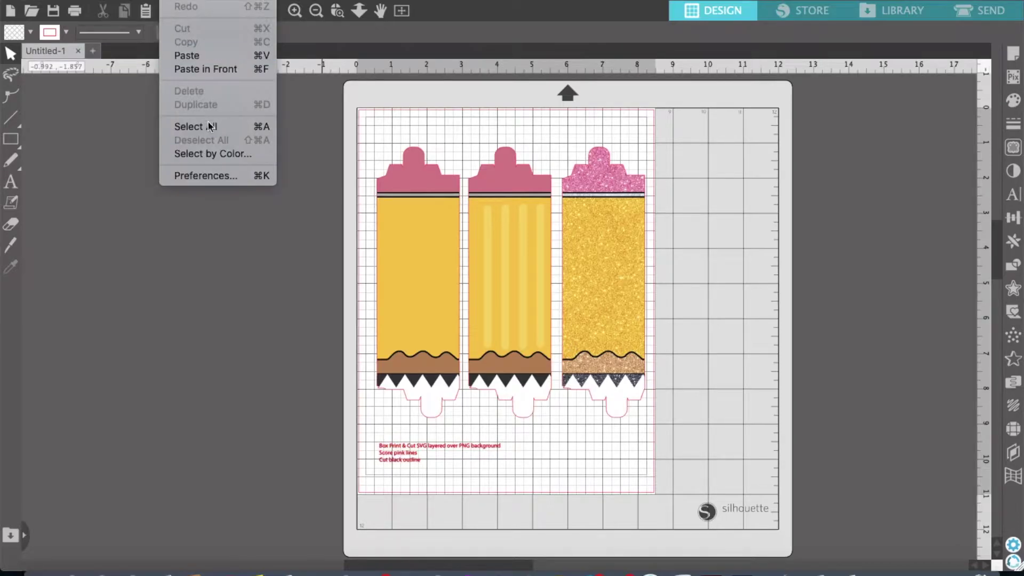
pyautogui.click(211, 177)
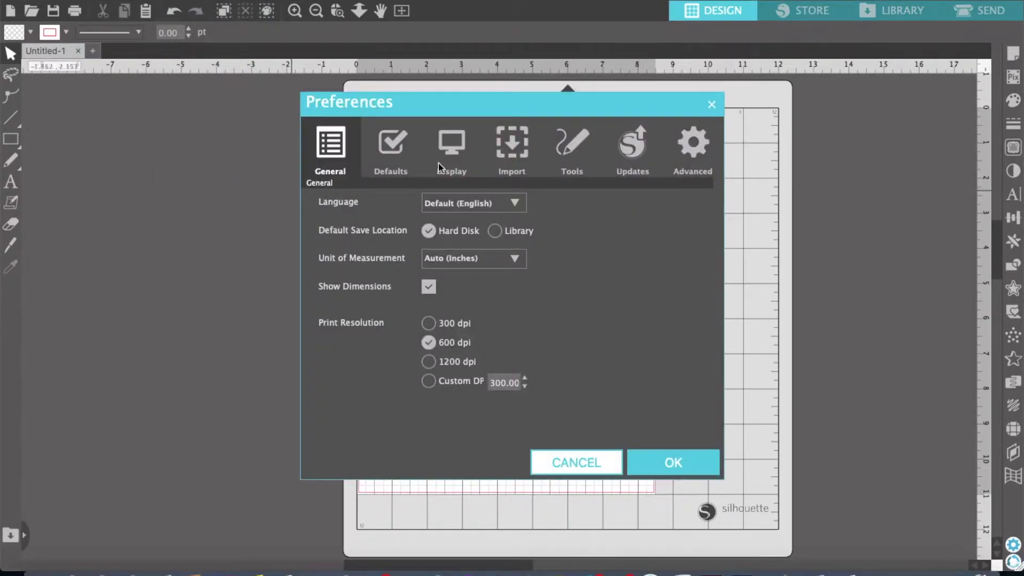
pyautogui.click(512, 147)
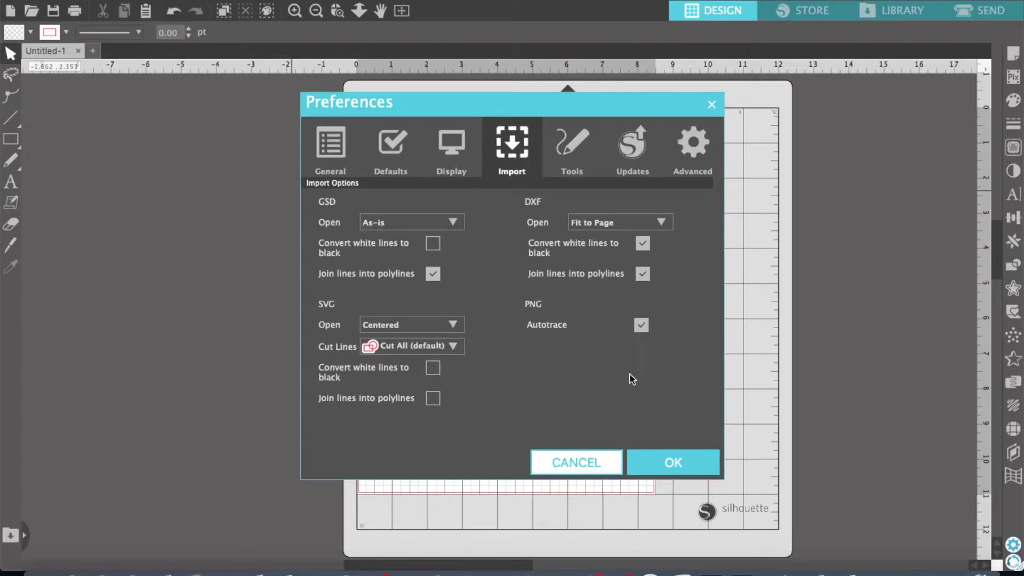
pyautogui.click(579, 460)
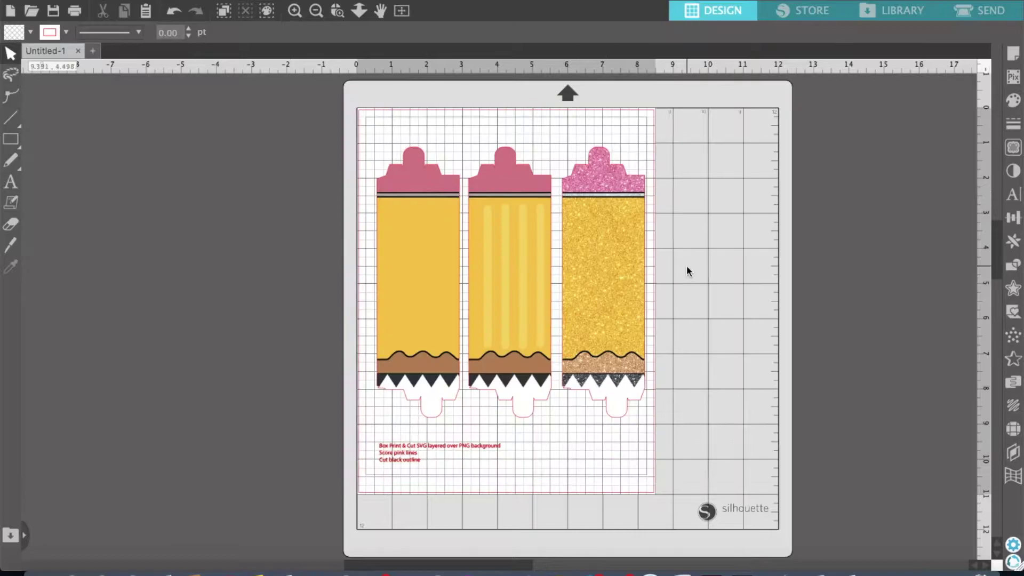
# Release the pencil design's compound path so the pencils become separate pieces
pyautogui.click(619, 259)
pyautogui.moveTo(619, 263); pyautogui.dragTo(616, 263)
pyautogui.rightClick(616, 263)
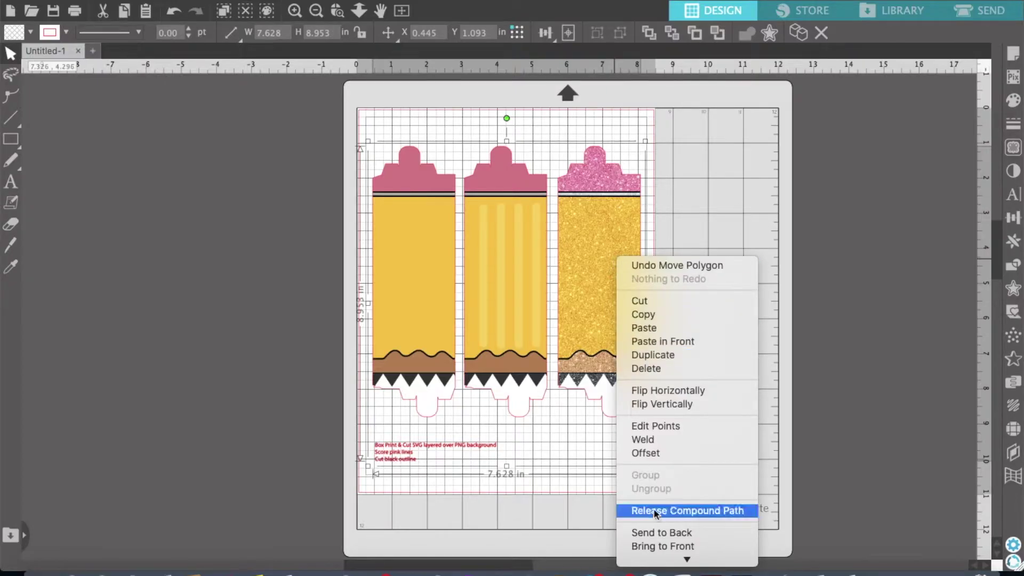
pyautogui.click(658, 512)
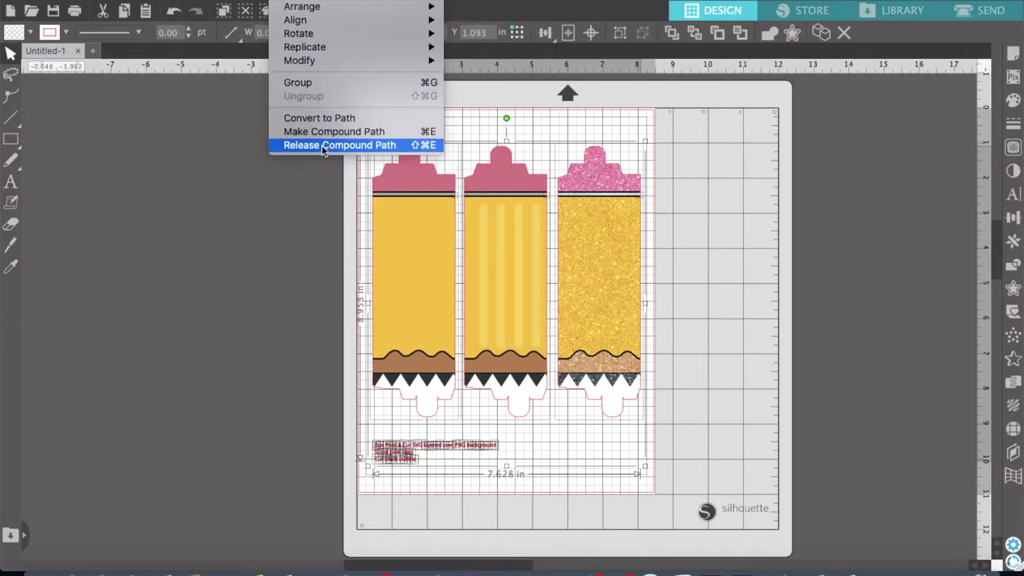
pyautogui.click(700, 406)
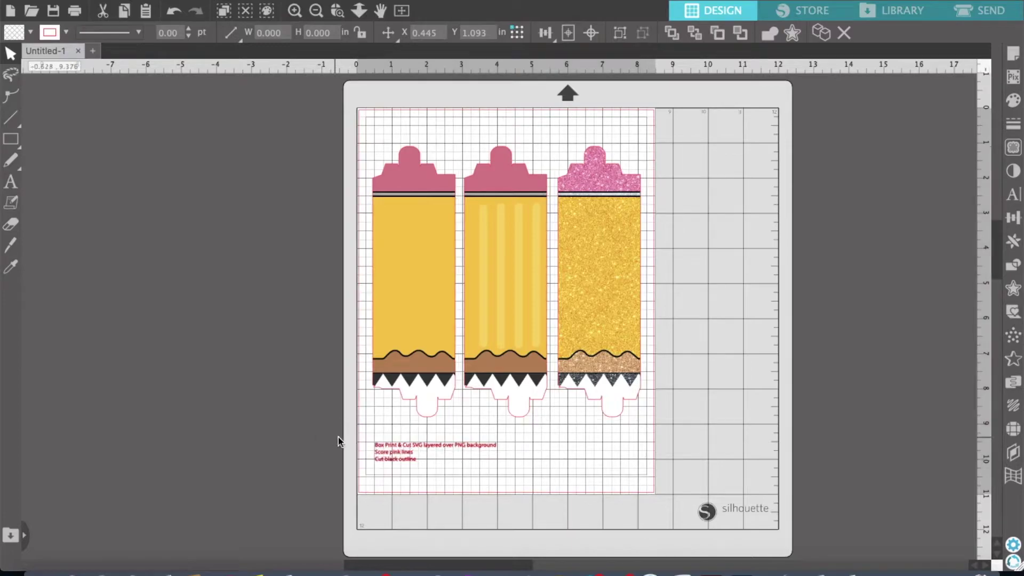
# Delete the red note text and spread the three pencils beside the printable area
pyautogui.moveTo(362, 436); pyautogui.dragTo(511, 507)
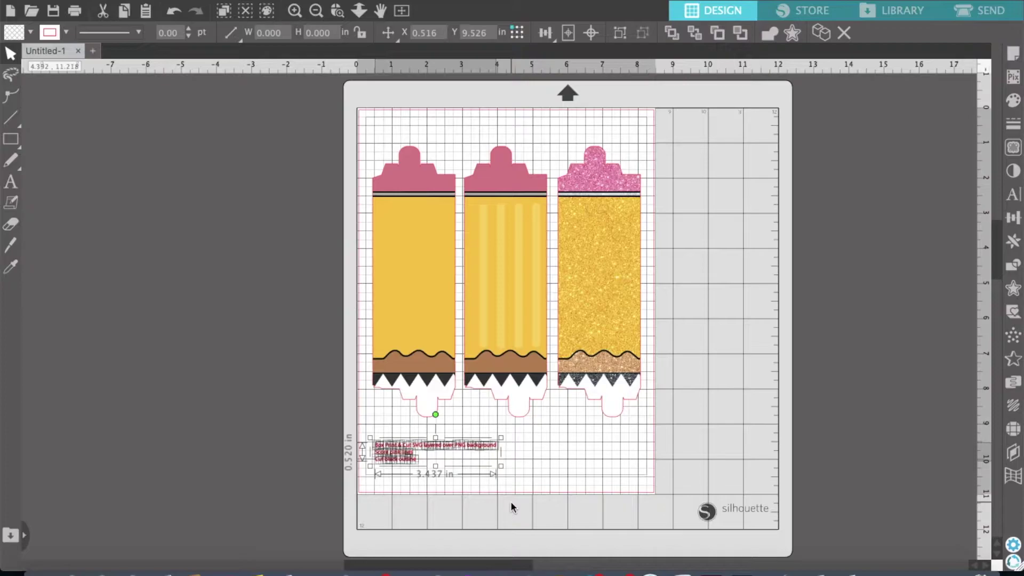
pyautogui.press('Delete')
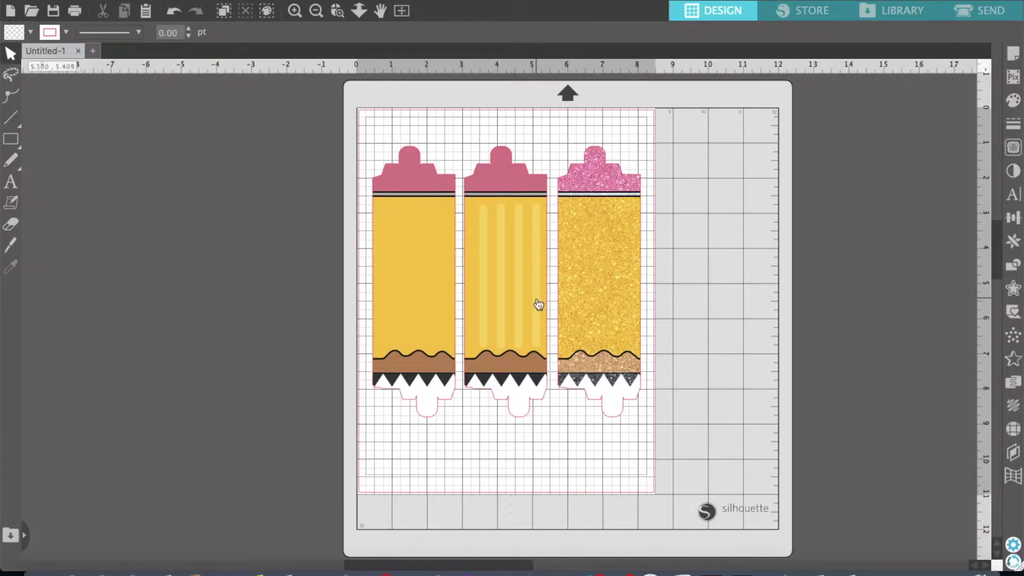
pyautogui.moveTo(602, 236); pyautogui.dragTo(697, 239)
pyautogui.moveTo(427, 258); pyautogui.dragTo(259, 289)
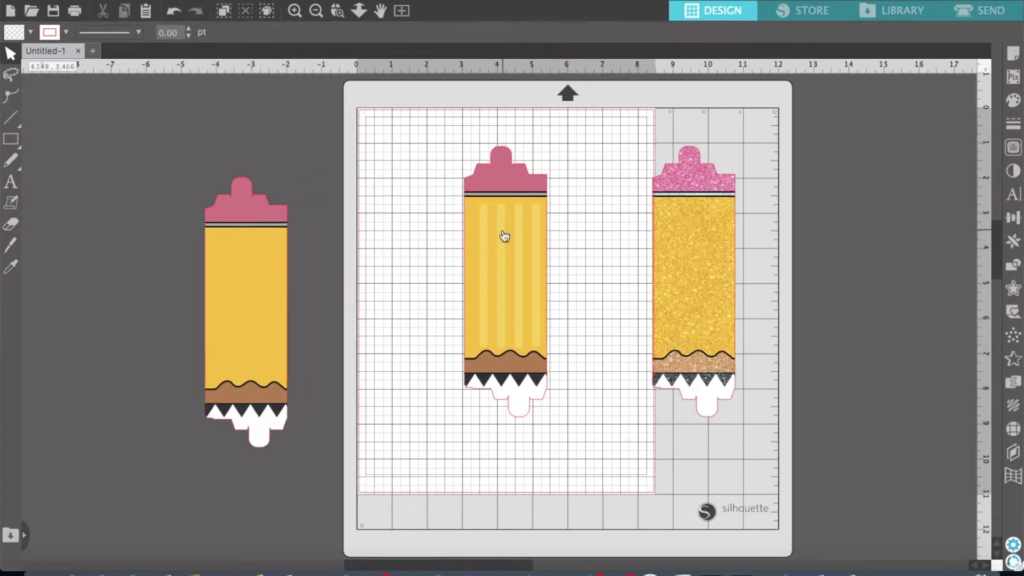
pyautogui.moveTo(505, 273)
pyautogui.mouseDown()
pyautogui.moveTo(576, 348)
pyautogui.moveTo(834, 336)
pyautogui.moveTo(899, 320)
pyautogui.moveTo(844, 292)
pyautogui.mouseUp()
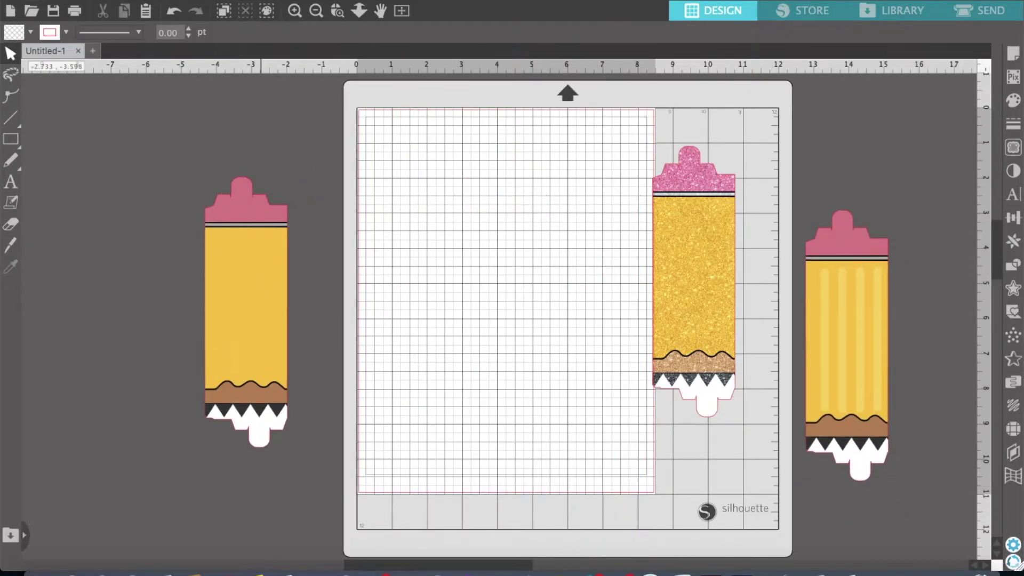
pyautogui.click(144, 0)
# Merge INKJOY_box01.svg from the Pencil_box folder and select the template with its note
pyautogui.click(164, 61)
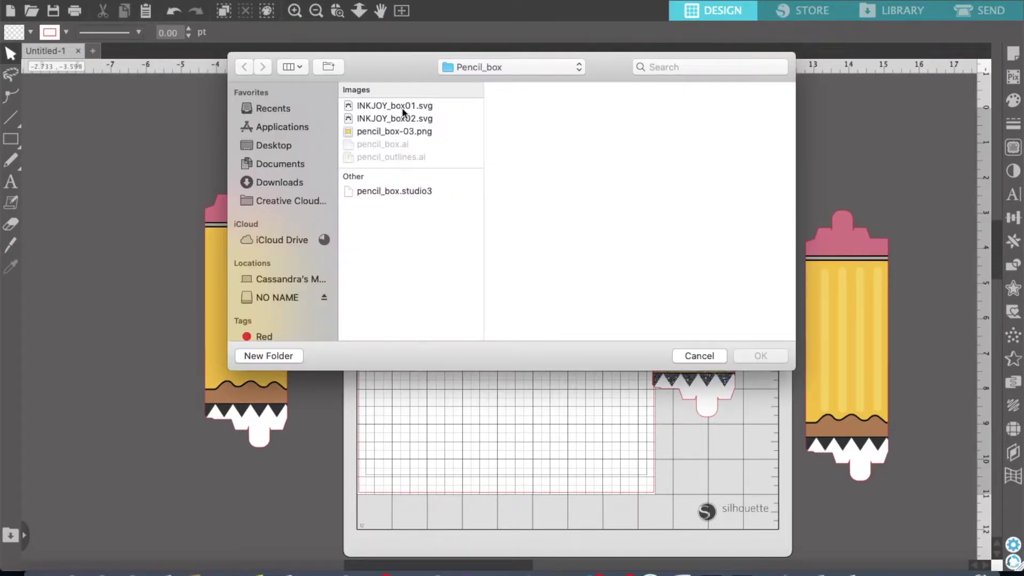
pyautogui.click(401, 106)
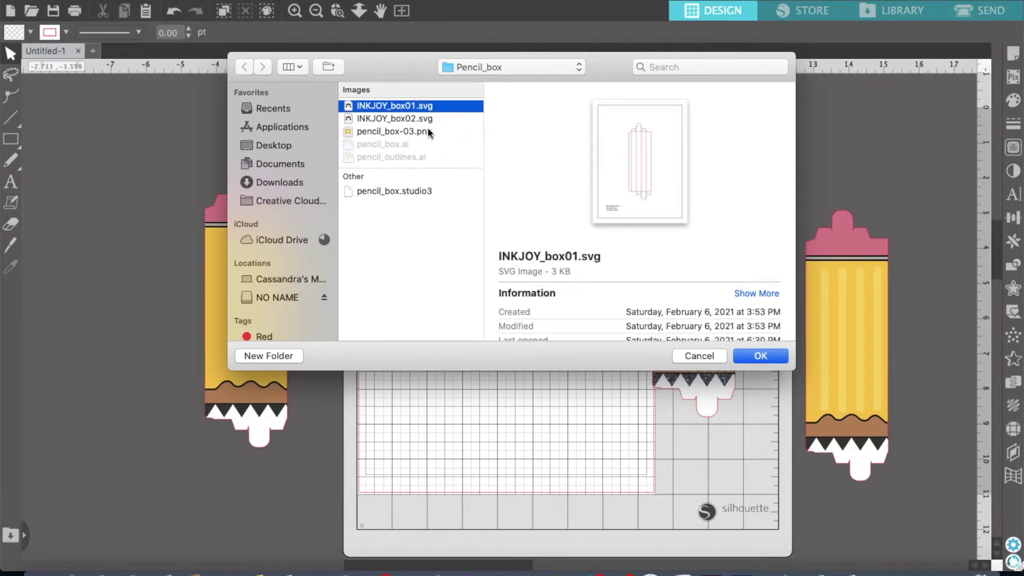
pyautogui.click(762, 356)
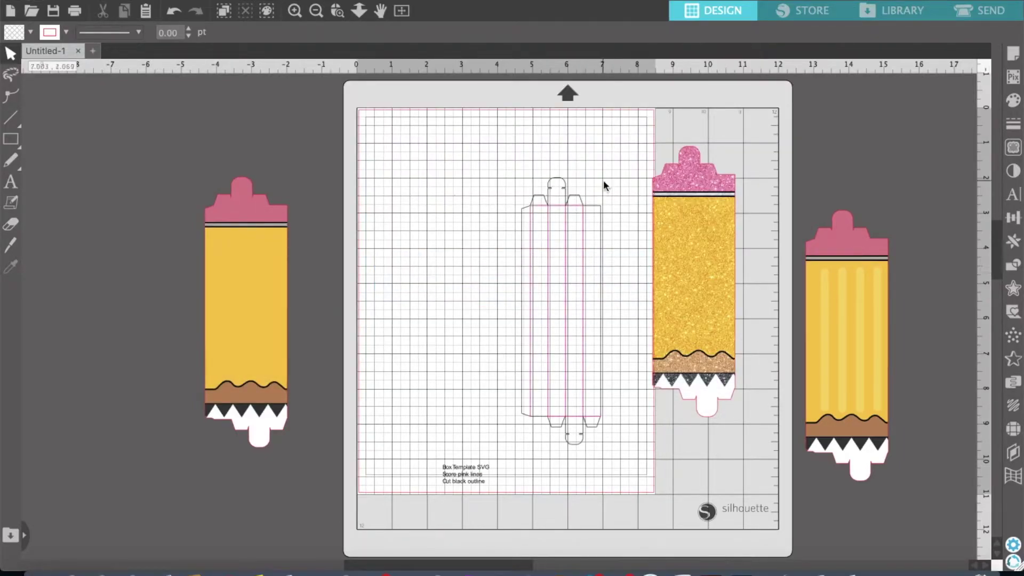
pyautogui.moveTo(505, 163); pyautogui.dragTo(617, 445)
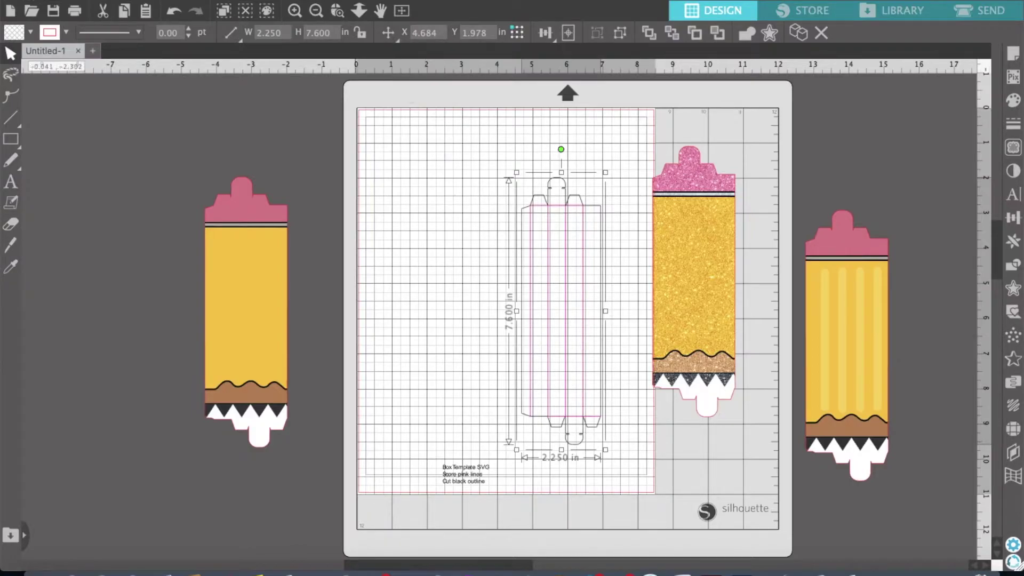
# Delete the Box Template SVG note and move the template outline off the mat, left of the pencil
pyautogui.click(313, 1)
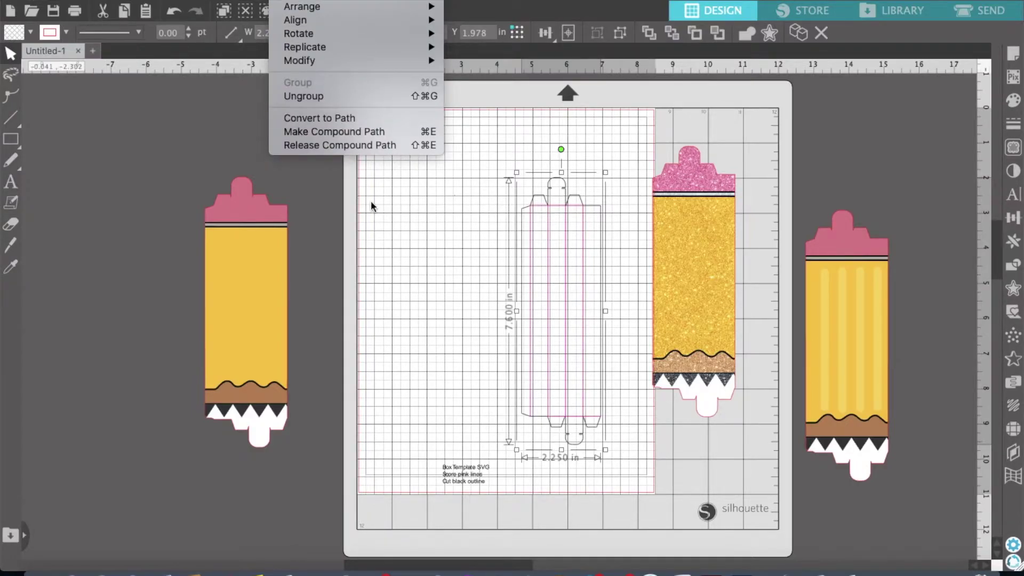
pyautogui.click(398, 268)
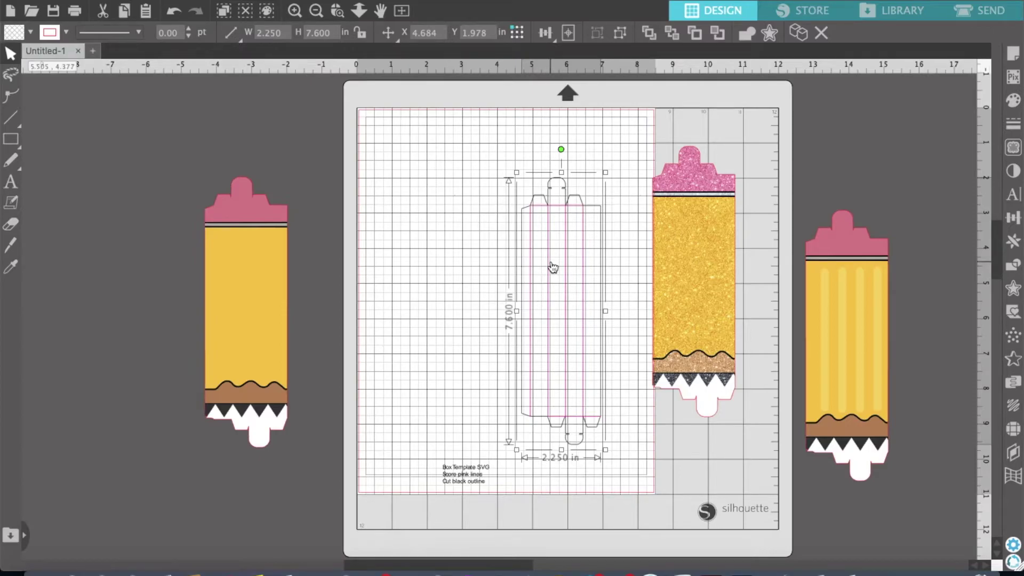
pyautogui.moveTo(568, 252); pyautogui.dragTo(517, 215)
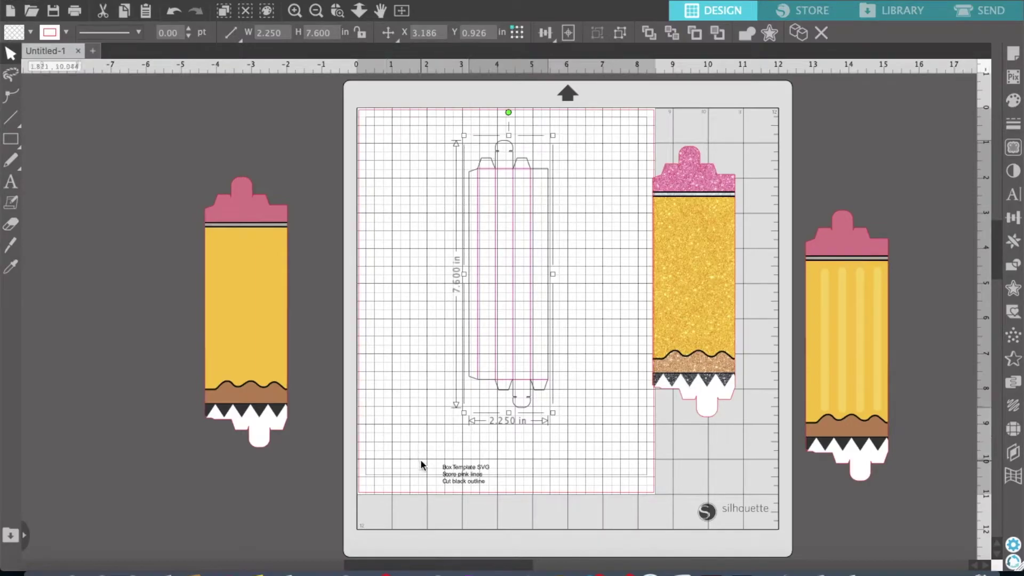
pyautogui.moveTo(422, 465); pyautogui.dragTo(507, 524)
pyautogui.press('Delete')
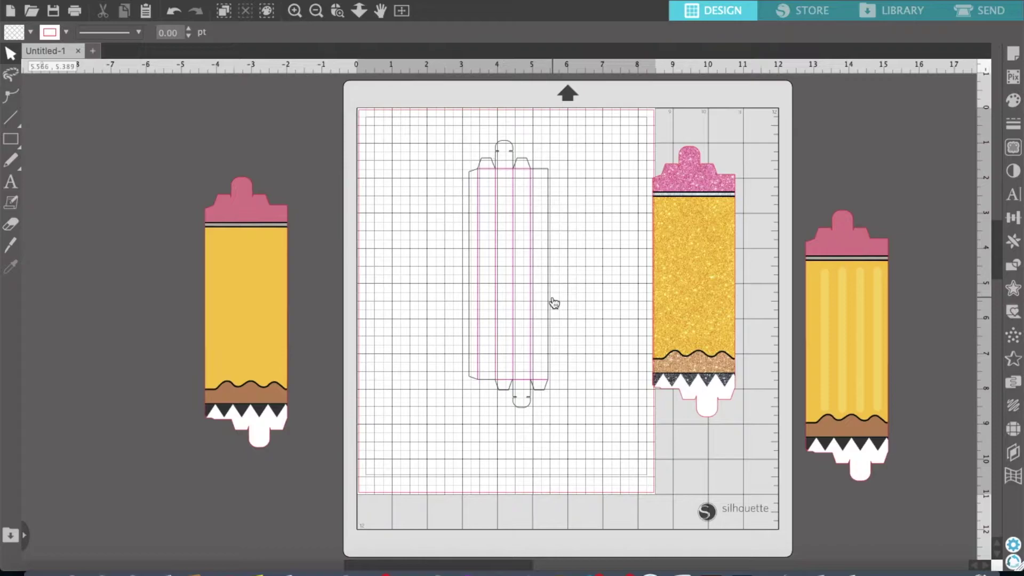
pyautogui.moveTo(533, 232)
pyautogui.mouseDown()
pyautogui.moveTo(539, 276)
pyautogui.moveTo(179, 279)
pyautogui.moveTo(168, 269)
pyautogui.mouseUp()
pyautogui.click(539, 271)
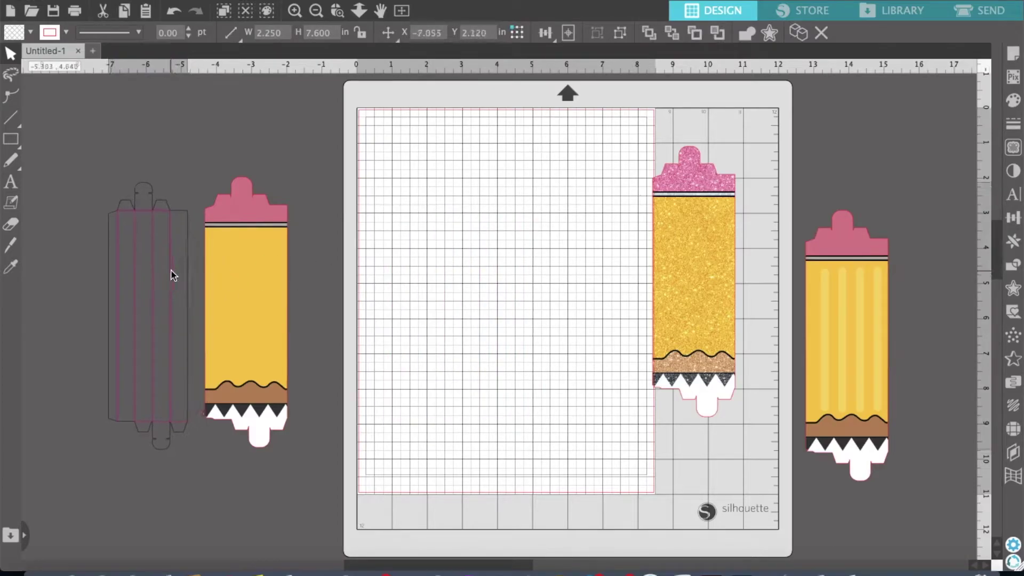
# Center the plain pencil, stack a duplicated box template over it, and group them
pyautogui.click(248, 244)
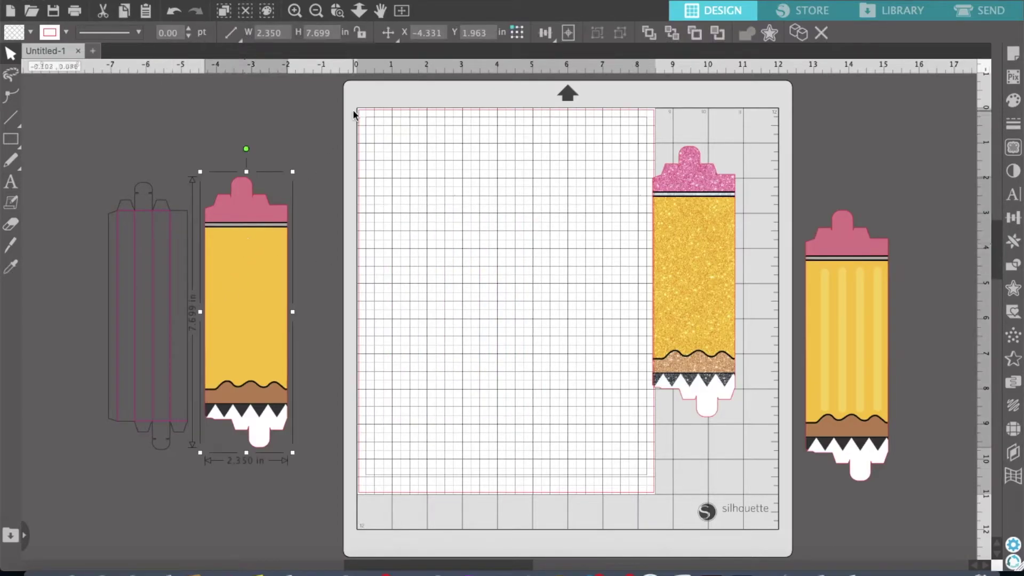
pyautogui.click(544, 32)
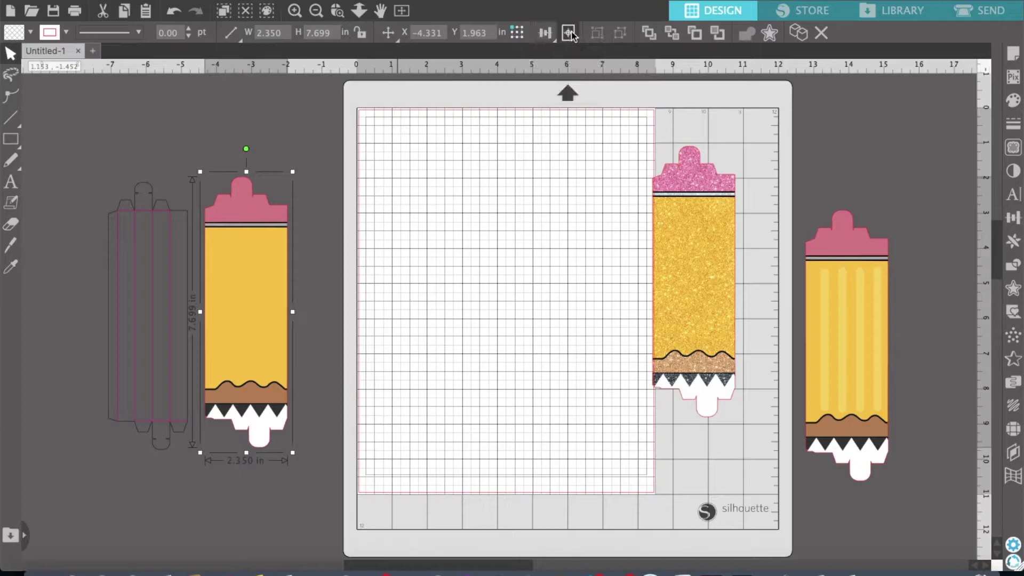
pyautogui.click(570, 33)
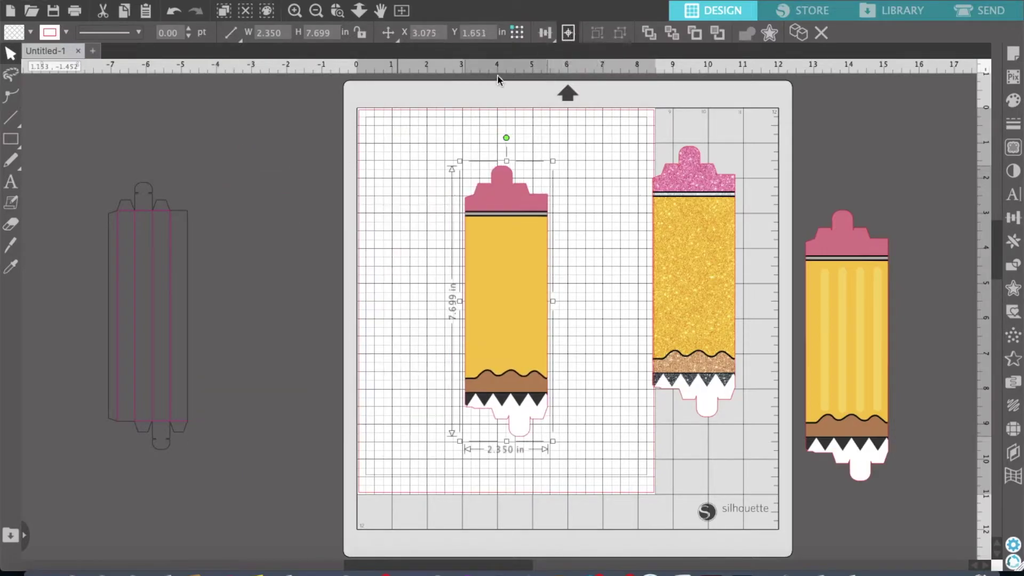
pyautogui.click(188, 255)
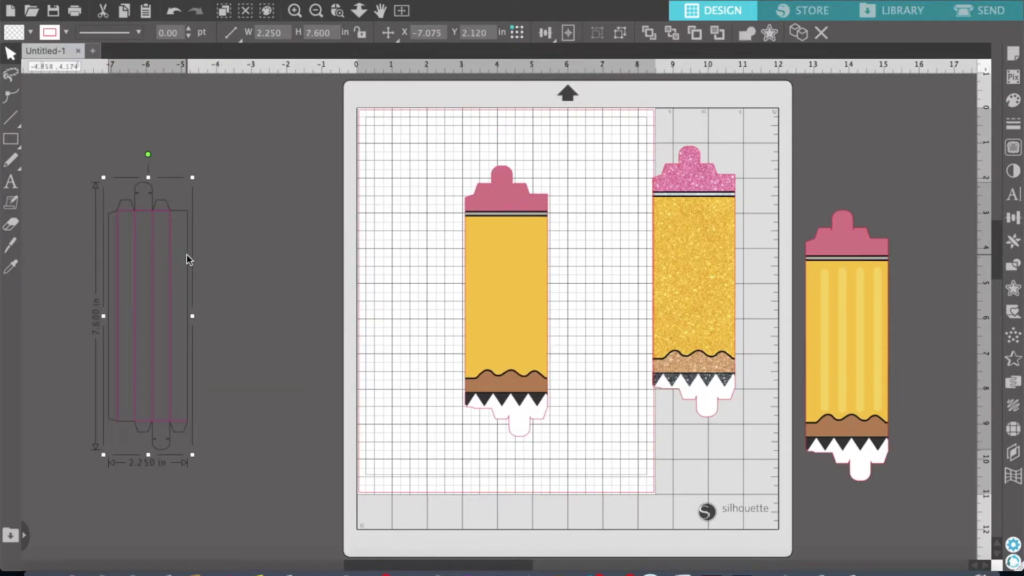
pyautogui.hotkey('ctrl', 'd')
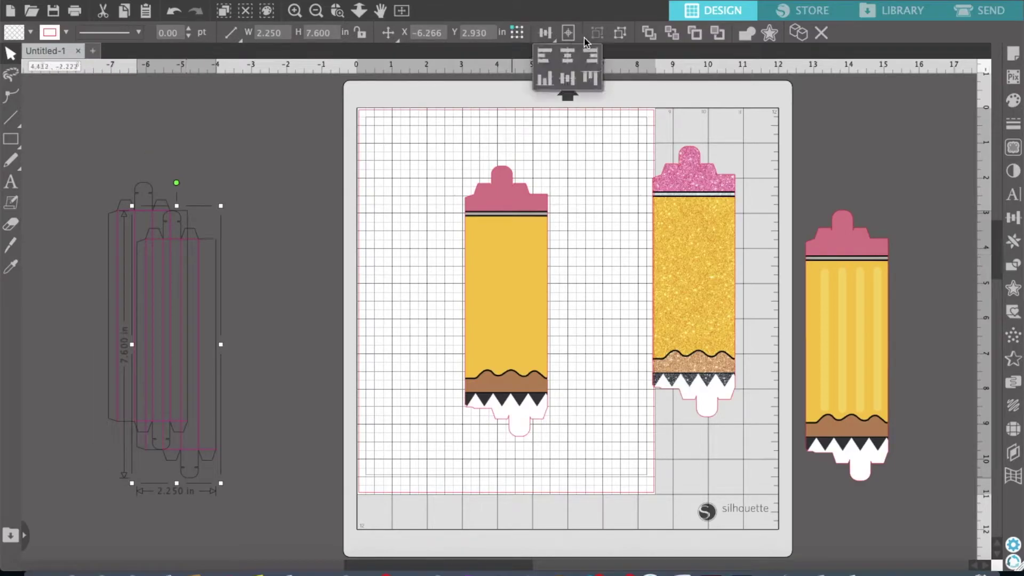
pyautogui.click(570, 34)
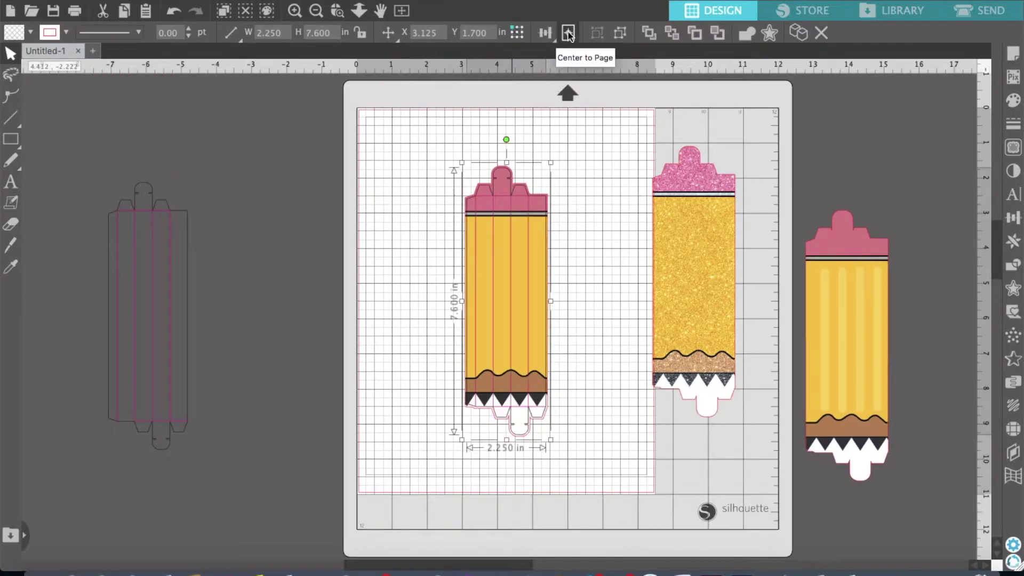
pyautogui.click(590, 238)
pyautogui.click(542, 245)
pyautogui.click(499, 270)
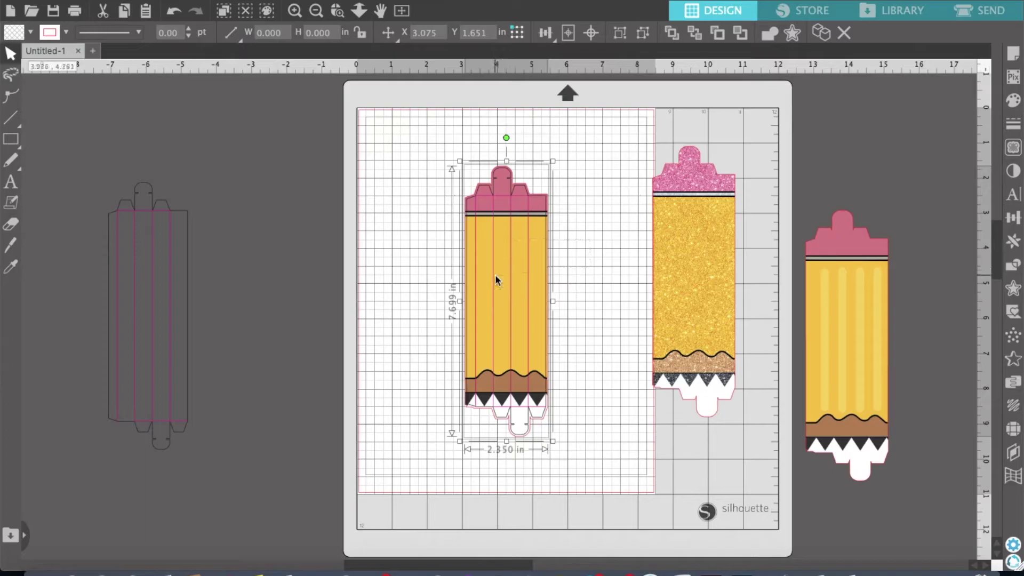
pyautogui.hotkey('ctrl', 'g')
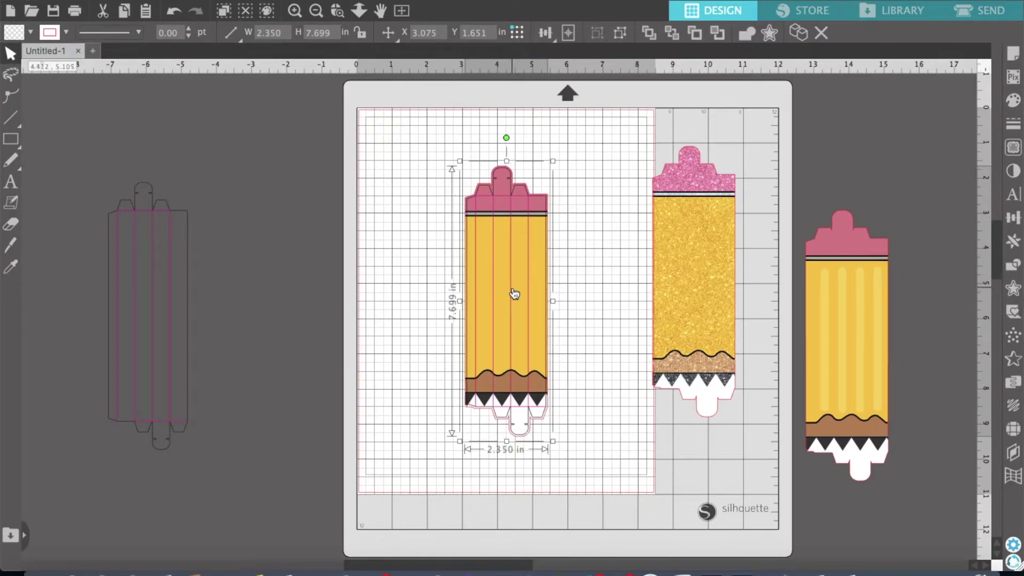
pyautogui.moveTo(514, 293); pyautogui.dragTo(329, 258)
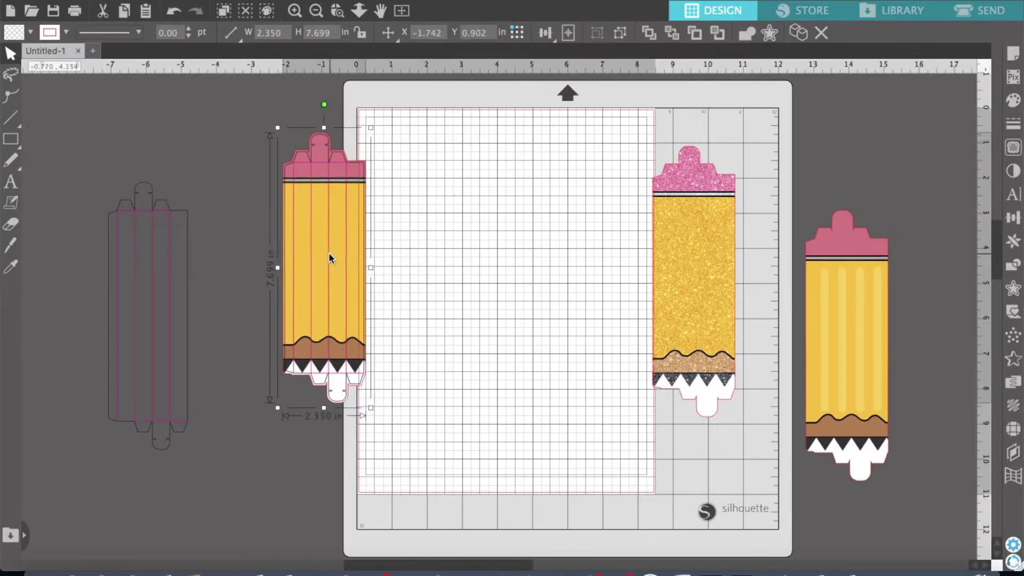
# Center the glitter pencil, stack a template copy over it, and move the stack right
pyautogui.click(664, 190)
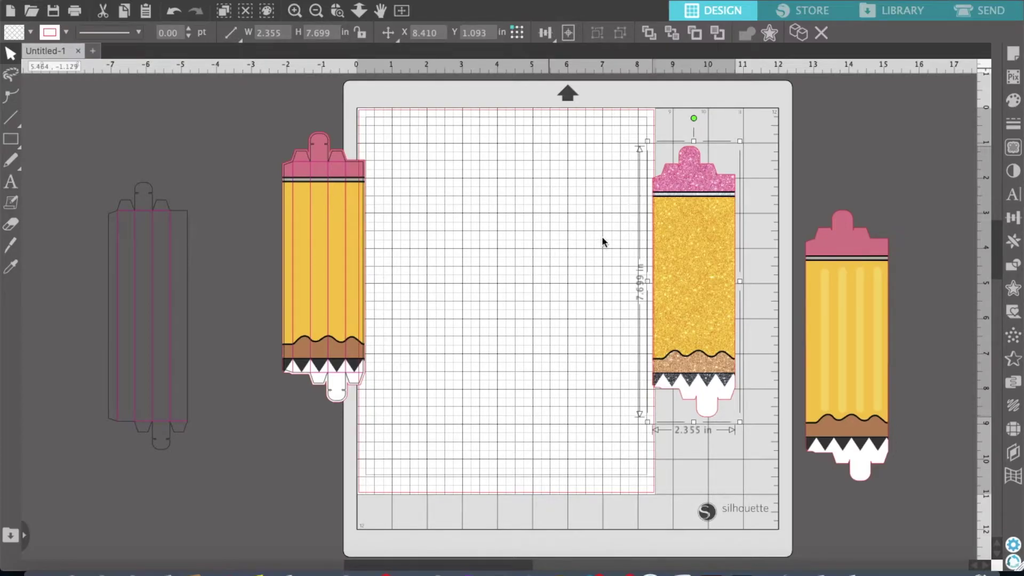
pyautogui.hotkey('ctrl', 'shift', 'c')
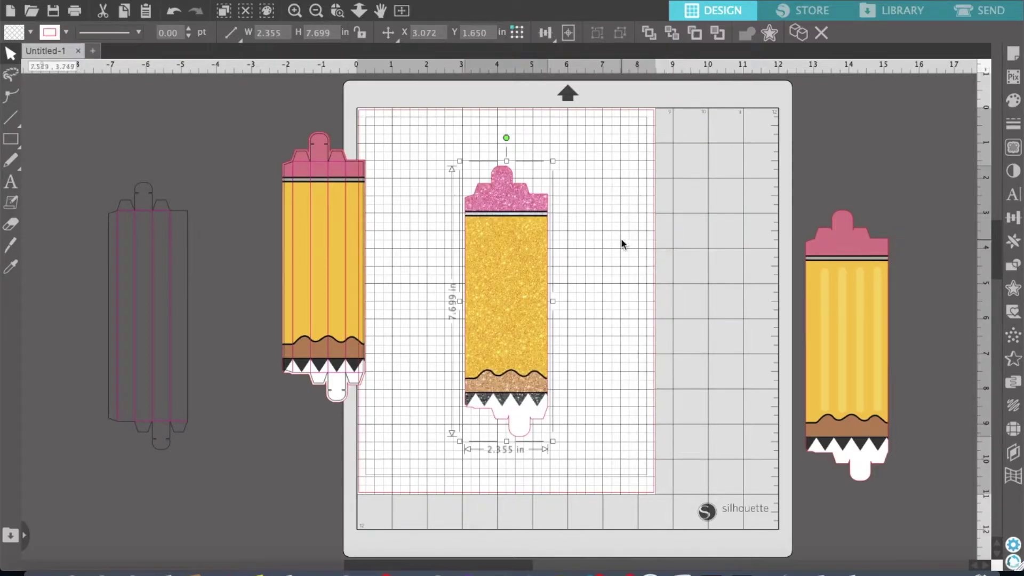
pyautogui.click(171, 258)
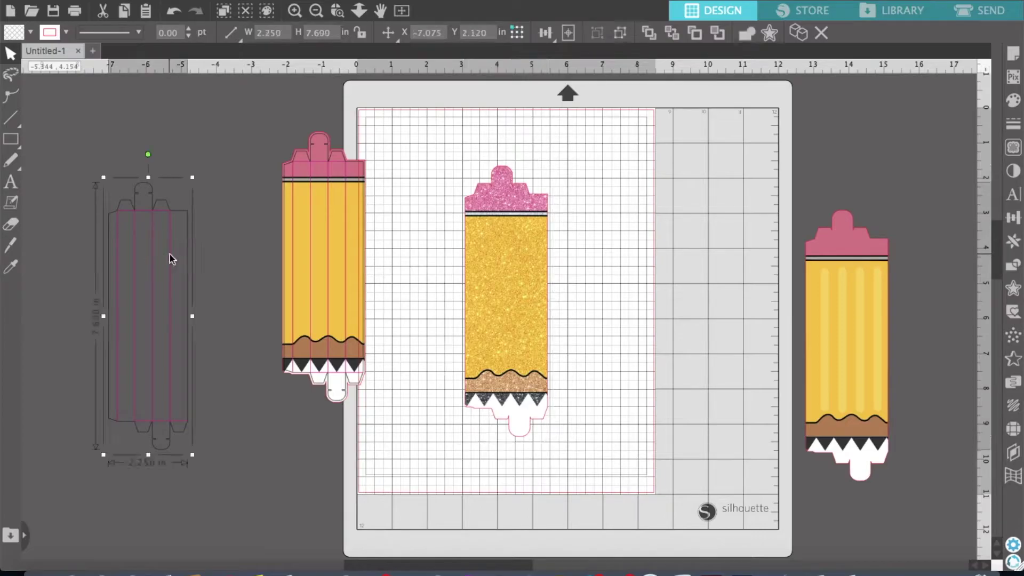
pyautogui.hotkey('ctrl', 'd')
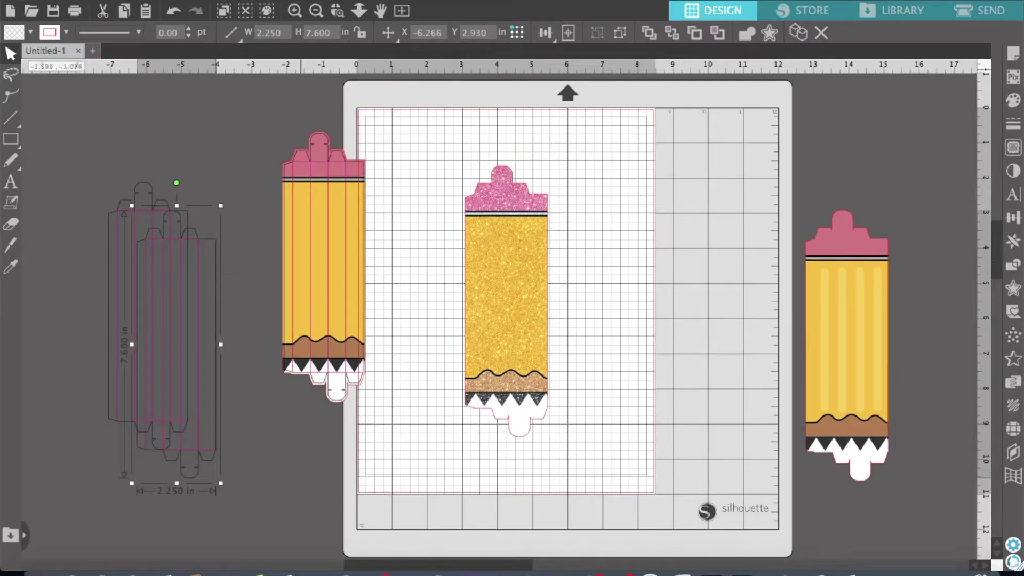
pyautogui.click(569, 33)
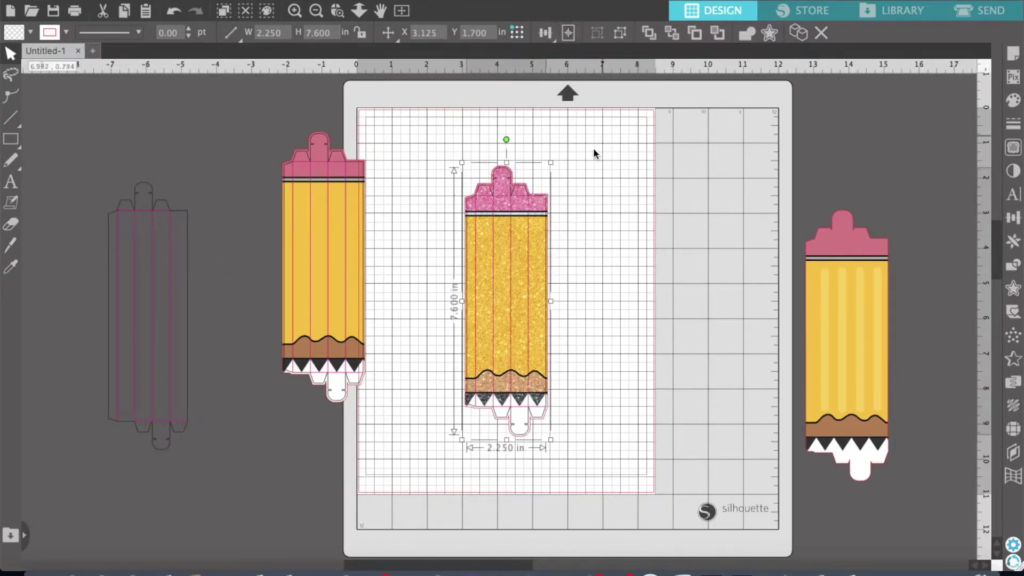
pyautogui.click(583, 196)
pyautogui.moveTo(583, 191); pyautogui.dragTo(455, 291)
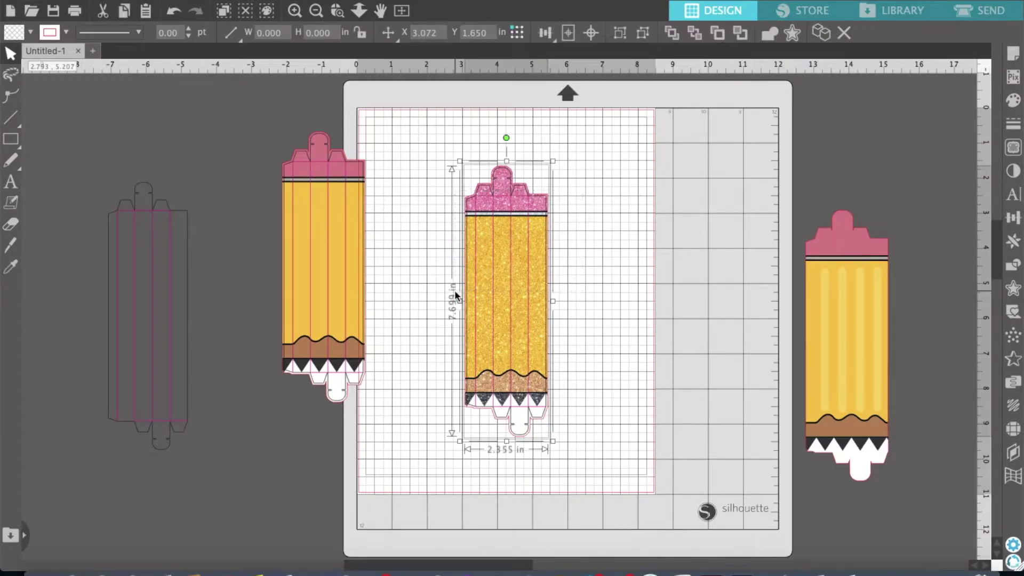
pyautogui.moveTo(454, 290); pyautogui.dragTo(695, 298)
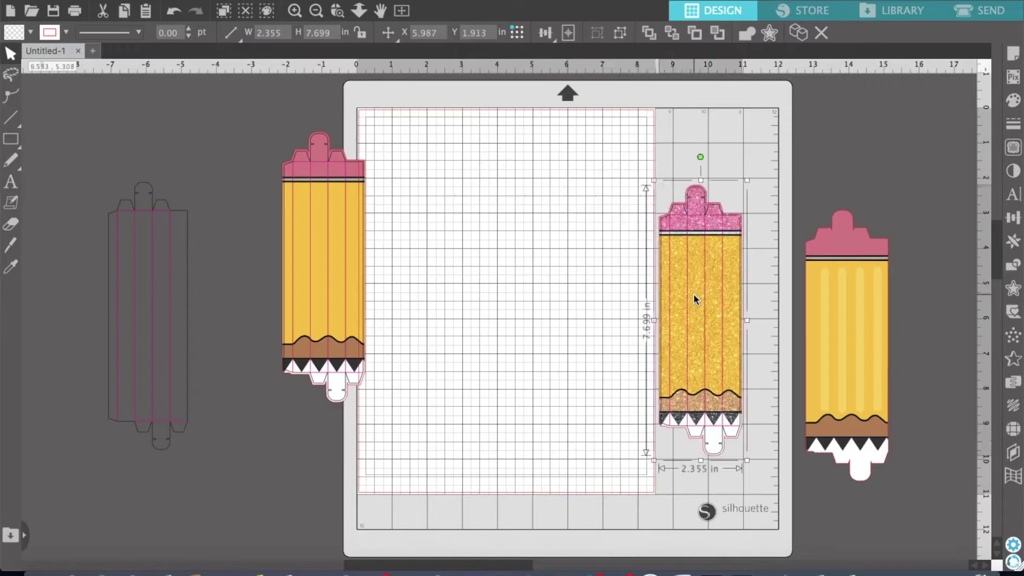
# Center the striped pencil and align the box template over it
pyautogui.click(825, 300)
pyautogui.click(545, 33)
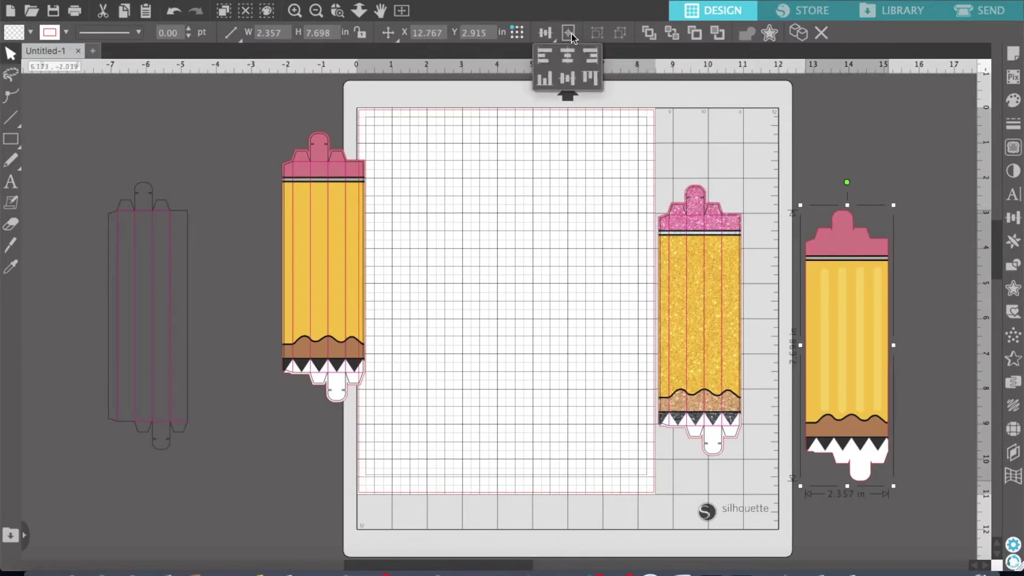
pyautogui.click(569, 33)
pyautogui.click(174, 242)
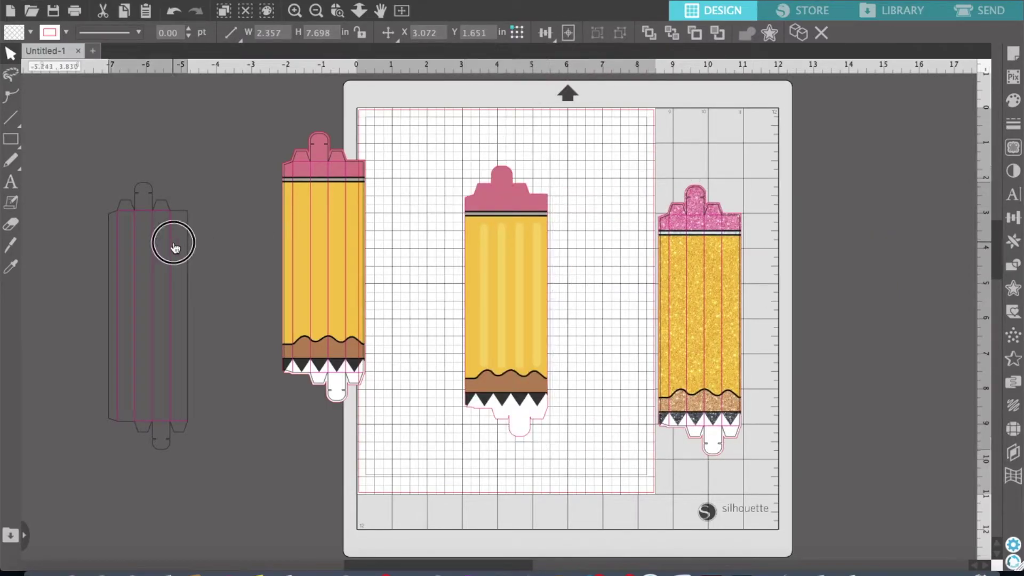
pyautogui.click(570, 33)
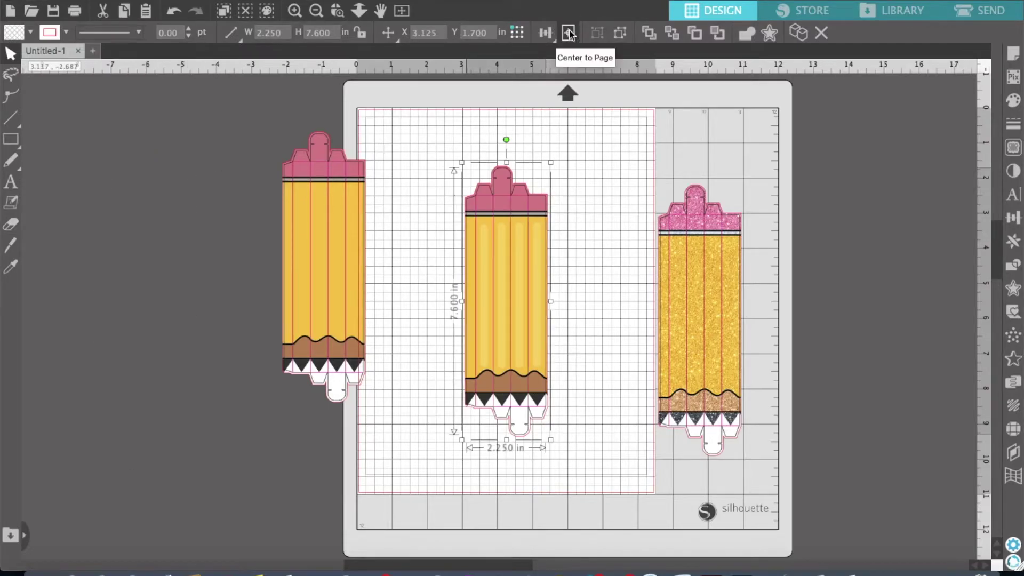
pyautogui.click(566, 202)
pyautogui.click(539, 211)
pyautogui.moveTo(539, 214)
pyautogui.mouseDown()
pyautogui.moveTo(481, 268)
pyautogui.moveTo(491, 287)
pyautogui.mouseUp()
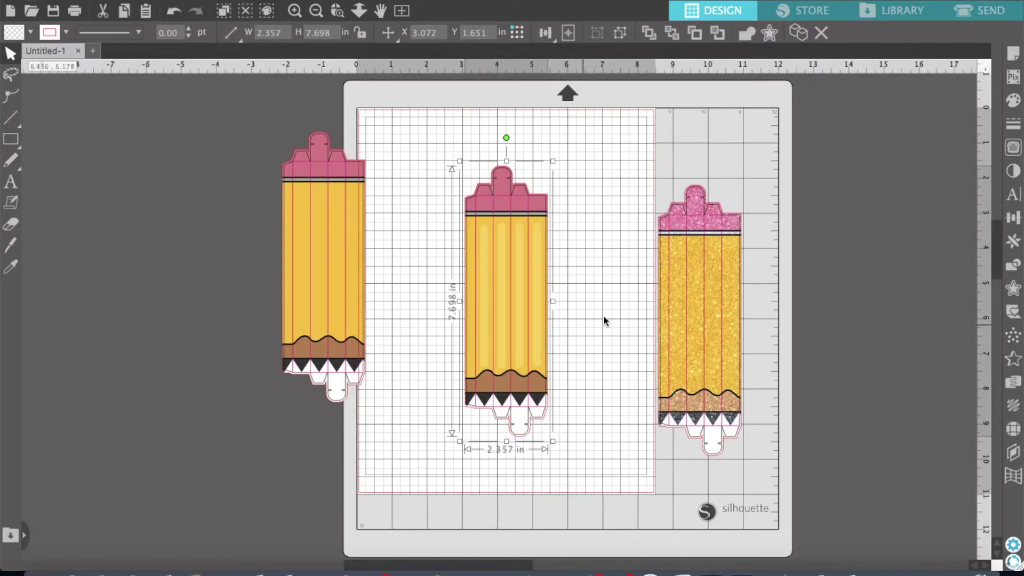
# Arrange the glitter, striped and plain pencil stacks side by side on the mat
pyautogui.click(709, 283)
pyautogui.moveTo(734, 279); pyautogui.dragTo(771, 280)
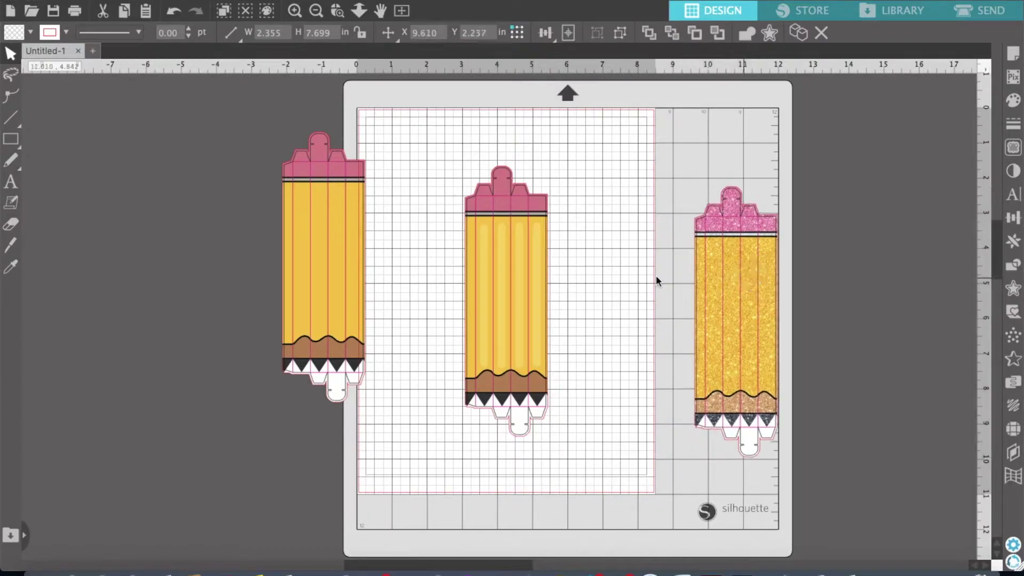
pyautogui.moveTo(503, 256); pyautogui.dragTo(580, 308)
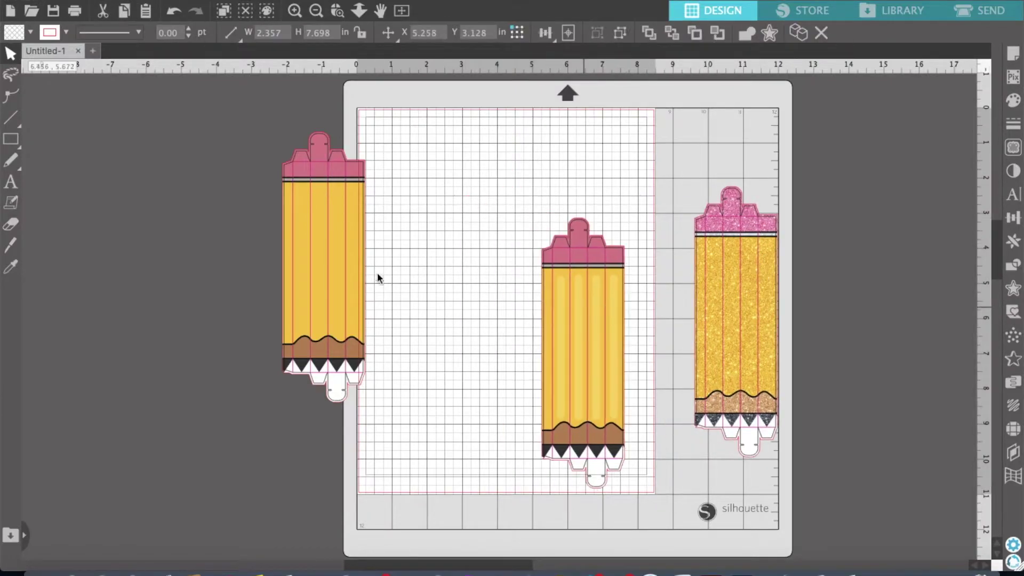
pyautogui.moveTo(327, 267)
pyautogui.mouseDown()
pyautogui.moveTo(414, 318)
pyautogui.moveTo(471, 316)
pyautogui.mouseUp()
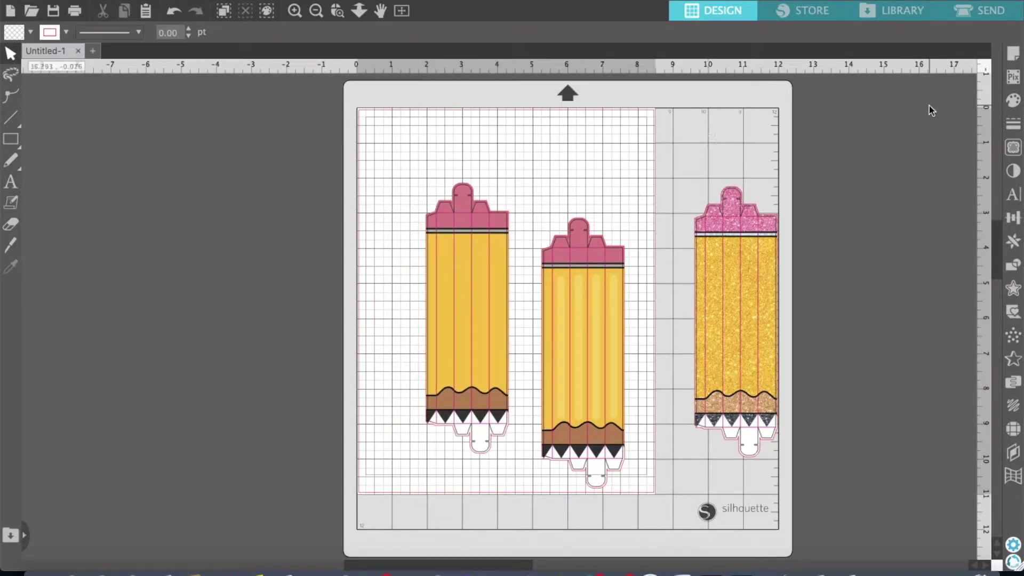
# Turn on registration marks in Page Setup with a 0.394 in inset
pyautogui.click(1015, 54)
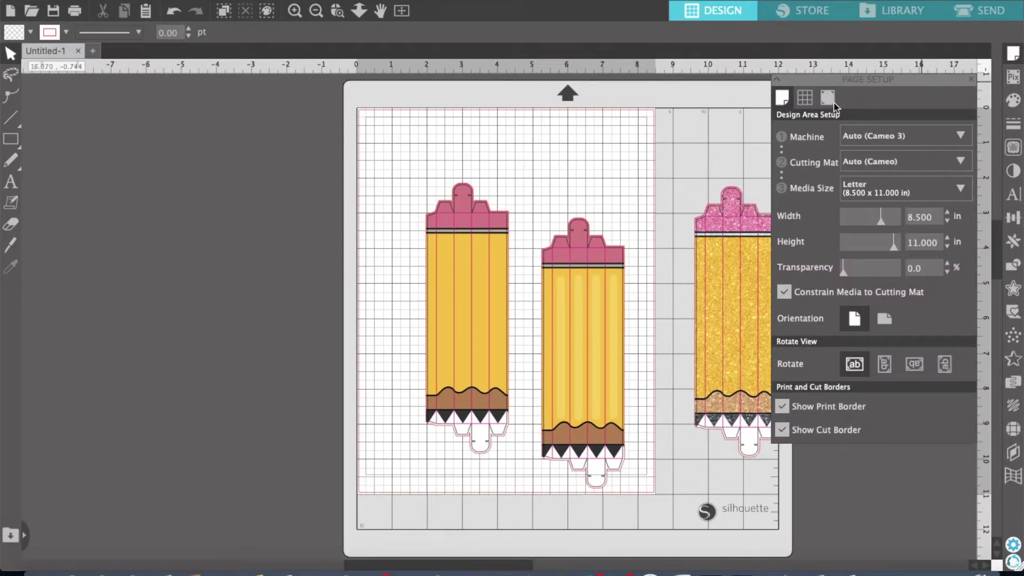
pyautogui.click(829, 99)
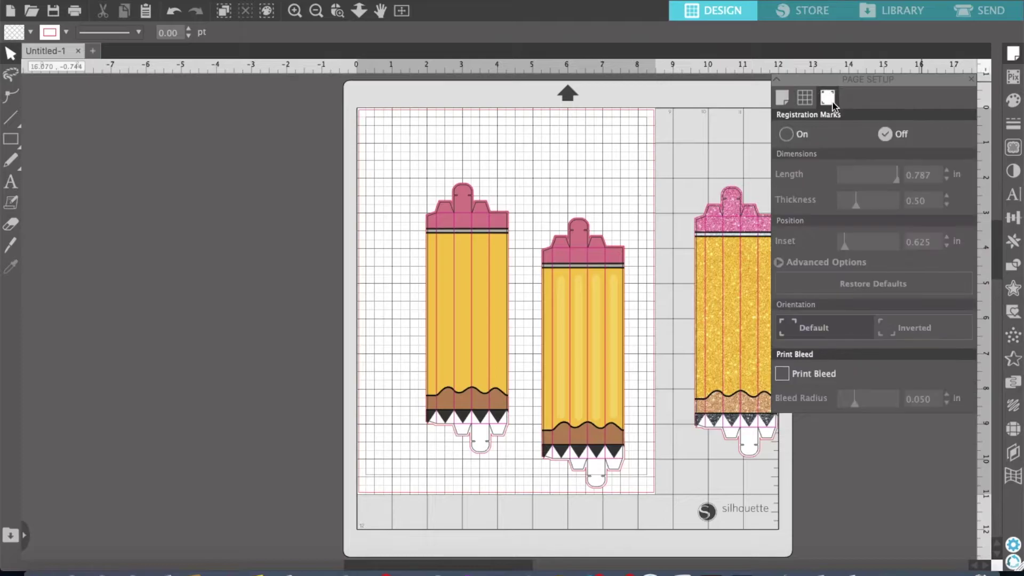
pyautogui.click(786, 135)
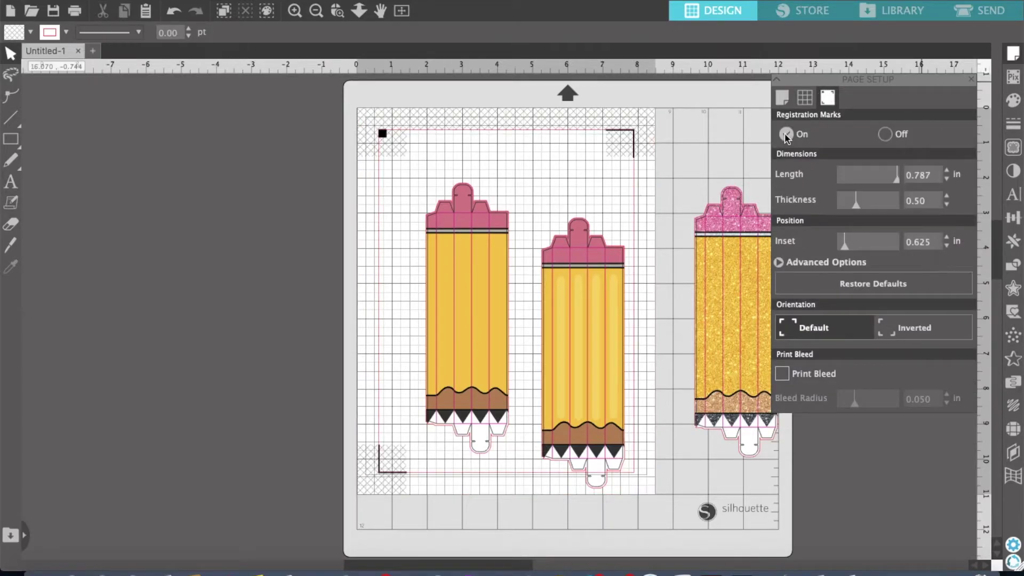
pyautogui.moveTo(846, 247); pyautogui.dragTo(834, 250)
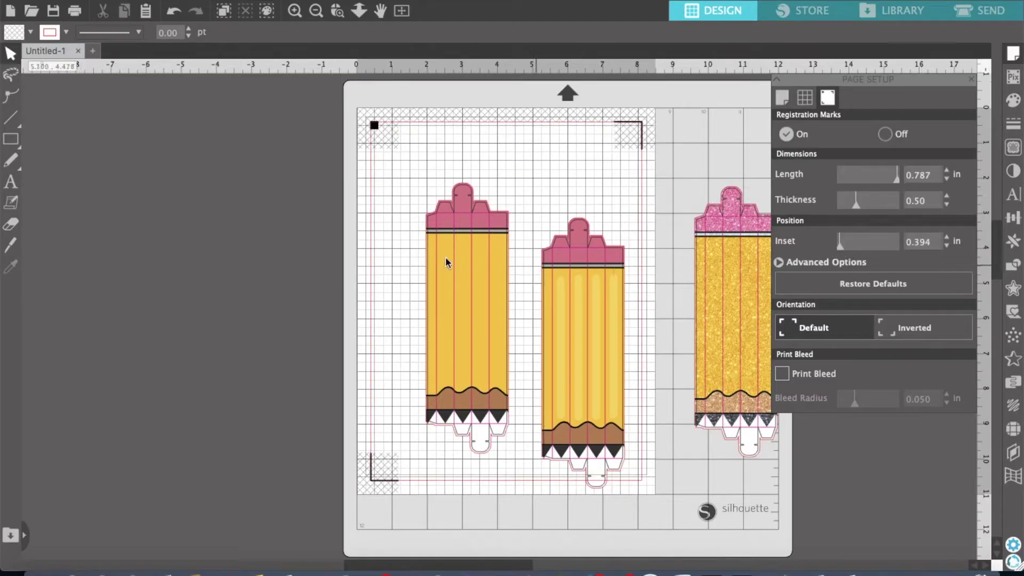
# Pack the three pencils tightly side by side inside the registration area
pyautogui.moveTo(472, 253)
pyautogui.mouseDown()
pyautogui.moveTo(414, 231)
pyautogui.moveTo(423, 238)
pyautogui.mouseUp()
pyautogui.click(562, 275)
pyautogui.moveTo(561, 274); pyautogui.dragTo(510, 231)
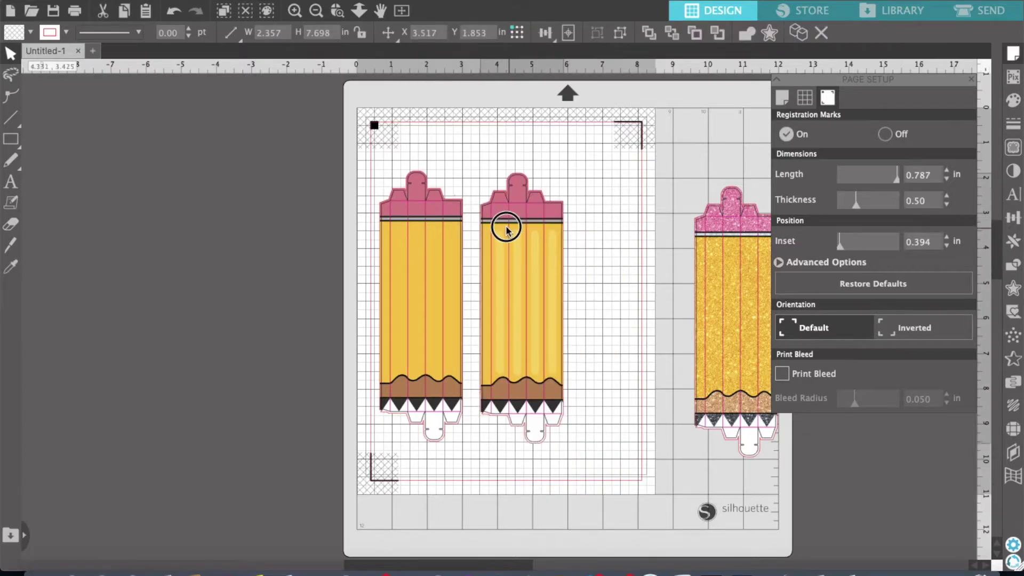
pyautogui.moveTo(506, 228); pyautogui.dragTo(502, 227)
pyautogui.click(647, 247)
pyautogui.click(710, 257)
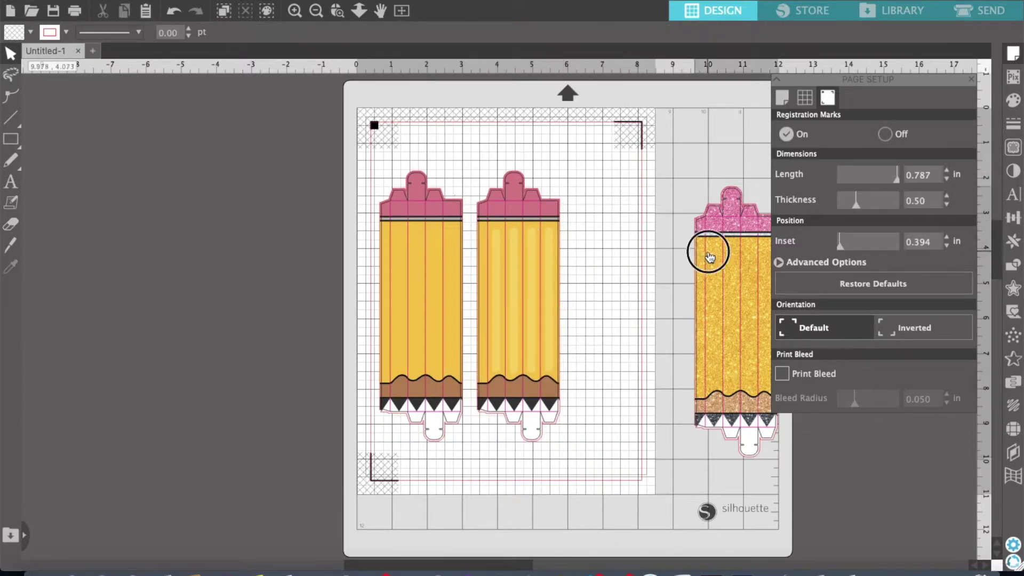
pyautogui.moveTo(710, 257)
pyautogui.mouseDown()
pyautogui.moveTo(665, 240)
pyautogui.moveTo(567, 231)
pyautogui.mouseUp()
pyautogui.press('Escape')
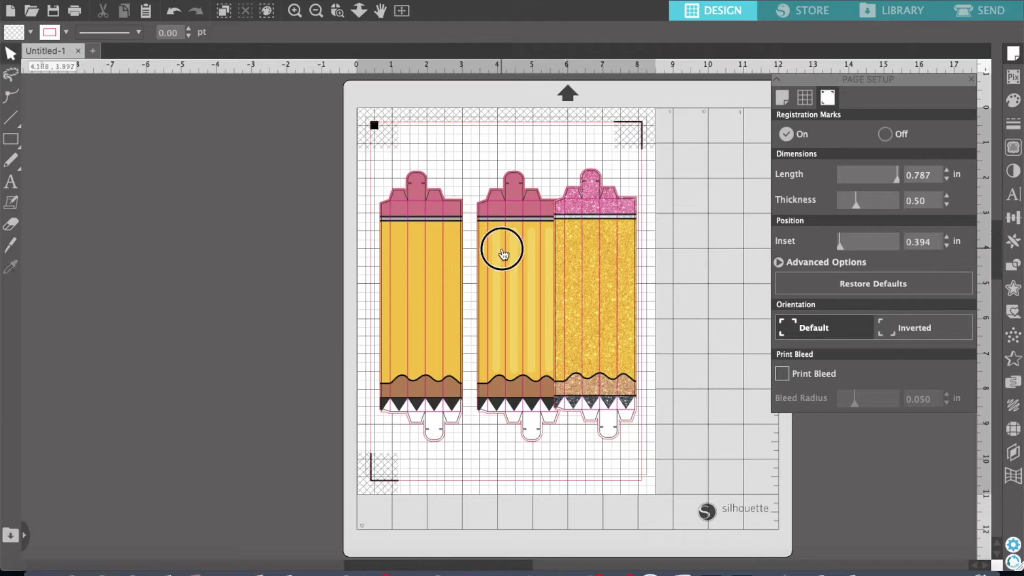
pyautogui.moveTo(504, 253)
pyautogui.mouseDown()
pyautogui.moveTo(492, 244)
pyautogui.moveTo(431, 260)
pyautogui.mouseUp()
pyautogui.press('Escape')
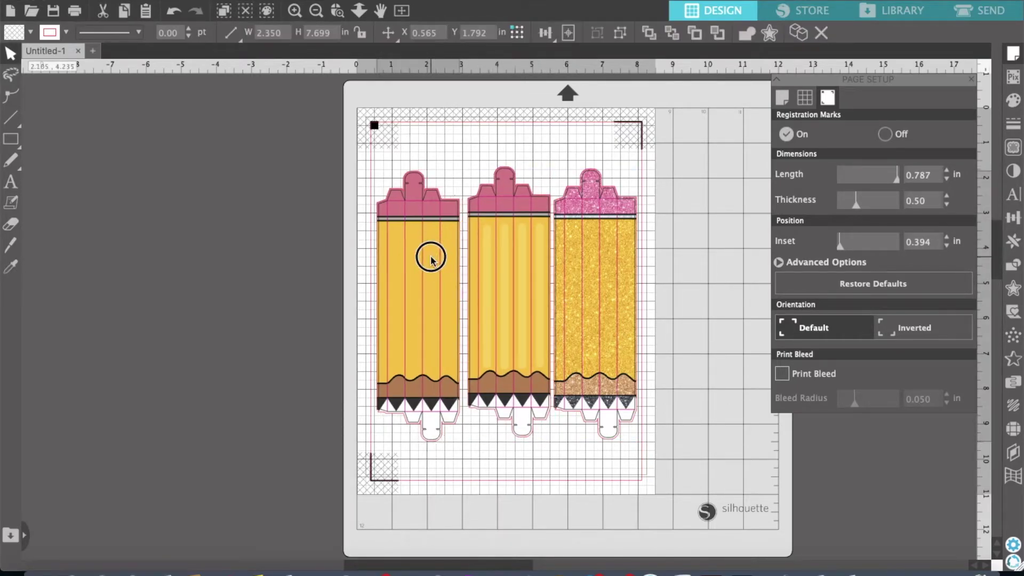
pyautogui.press('Escape')
pyautogui.moveTo(521, 254); pyautogui.dragTo(524, 256)
pyautogui.press('Escape')
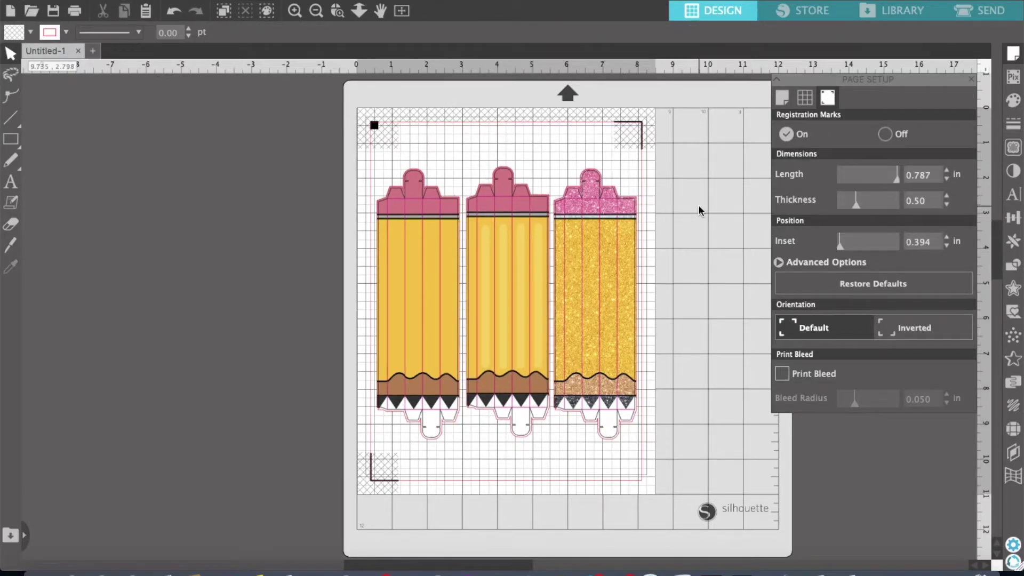
# Set all three pencils' line colour to transparent, then open Print Preview
pyautogui.click(777, 82)
pyautogui.click(972, 81)
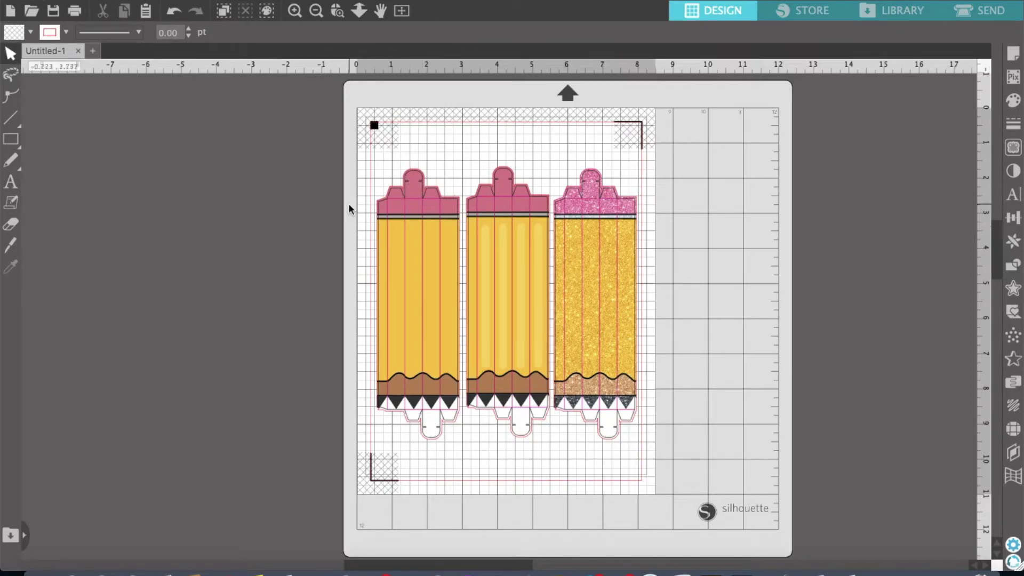
pyautogui.moveTo(366, 170); pyautogui.dragTo(679, 291)
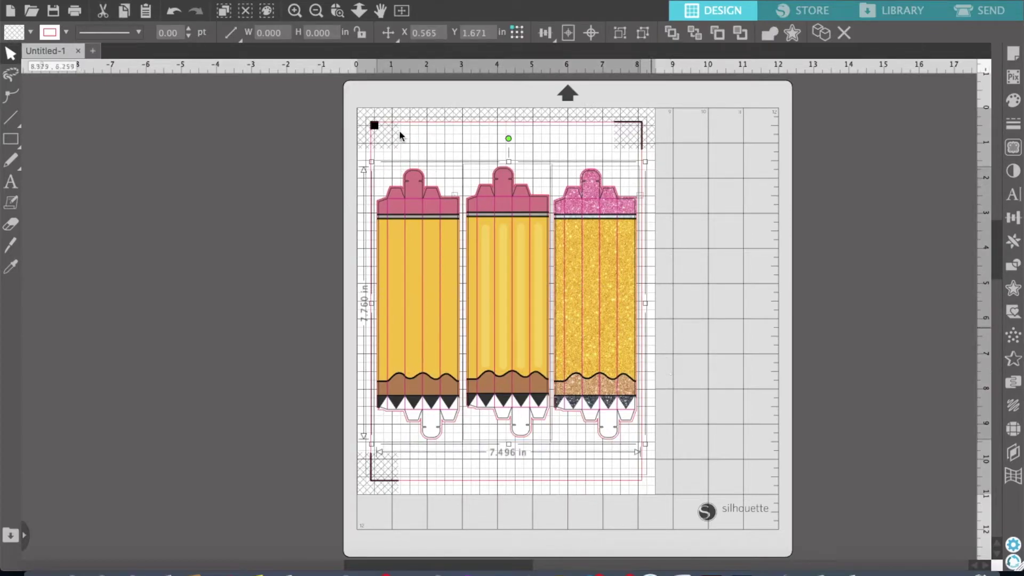
pyautogui.click(66, 32)
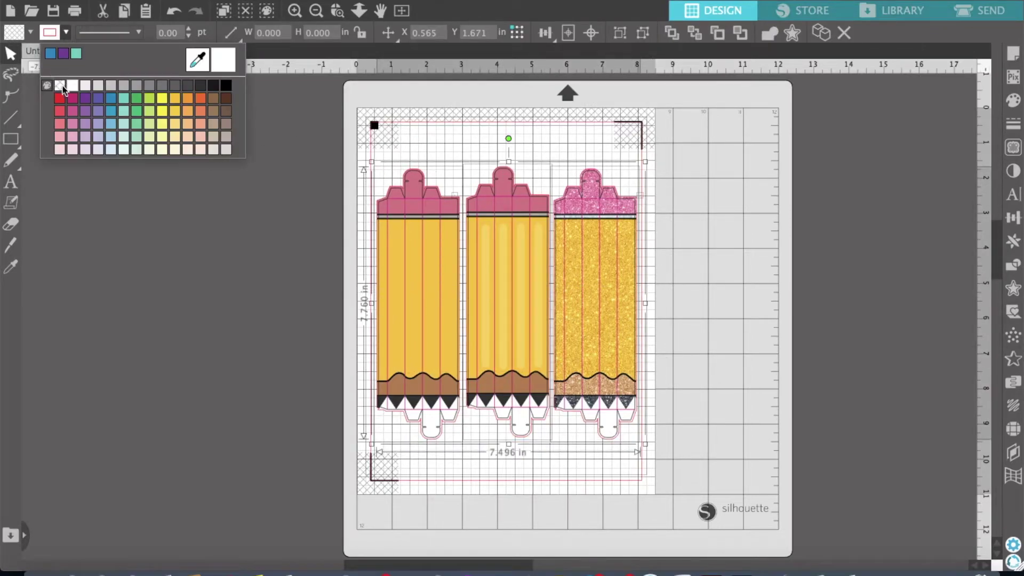
pyautogui.click(60, 87)
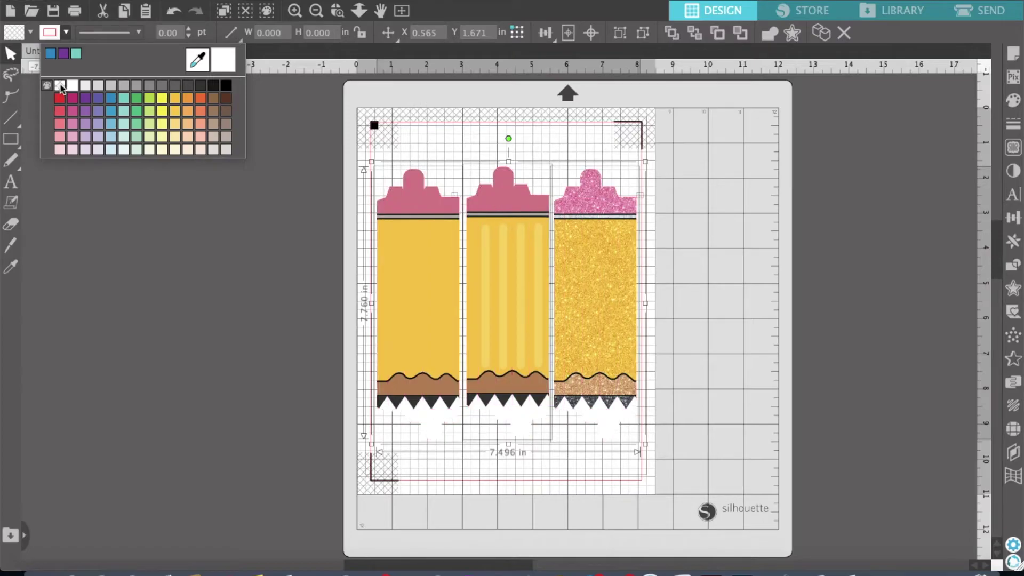
pyautogui.click(223, 306)
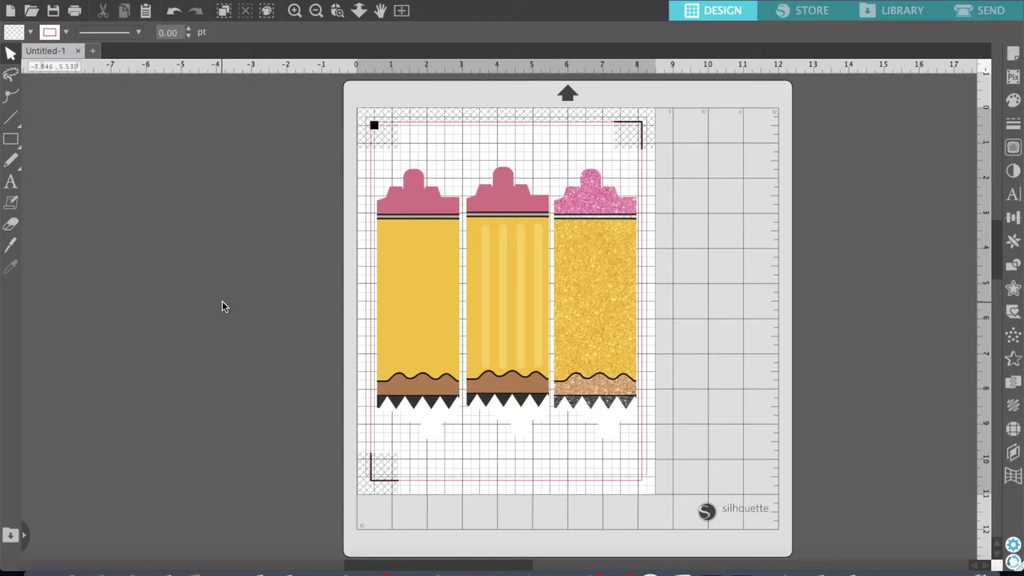
pyautogui.hotkey('ctrl', 'p')
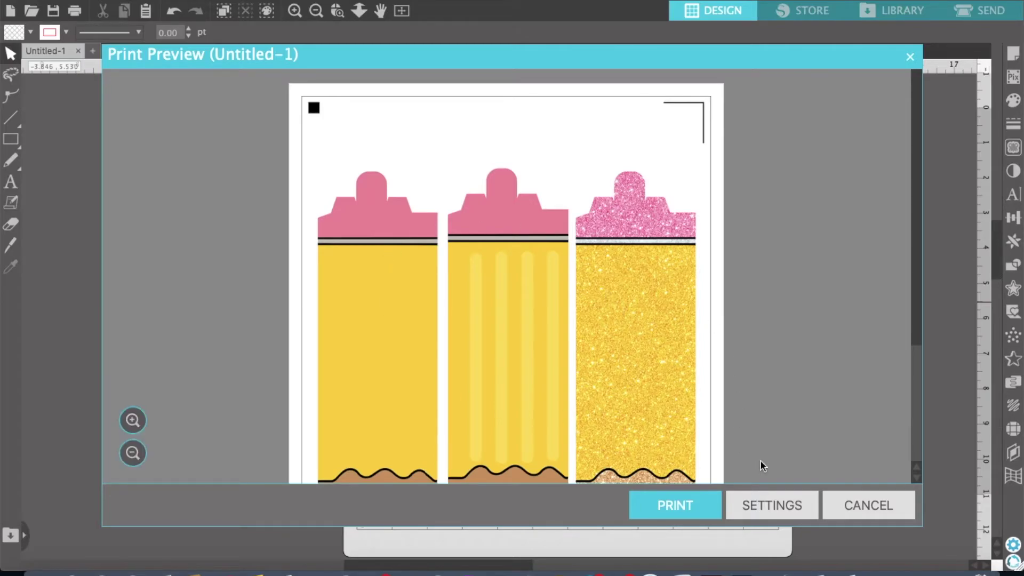
# Close Print Preview, restore the pencils' red cut lines, then reopen and cancel the preview
pyautogui.click(869, 504)
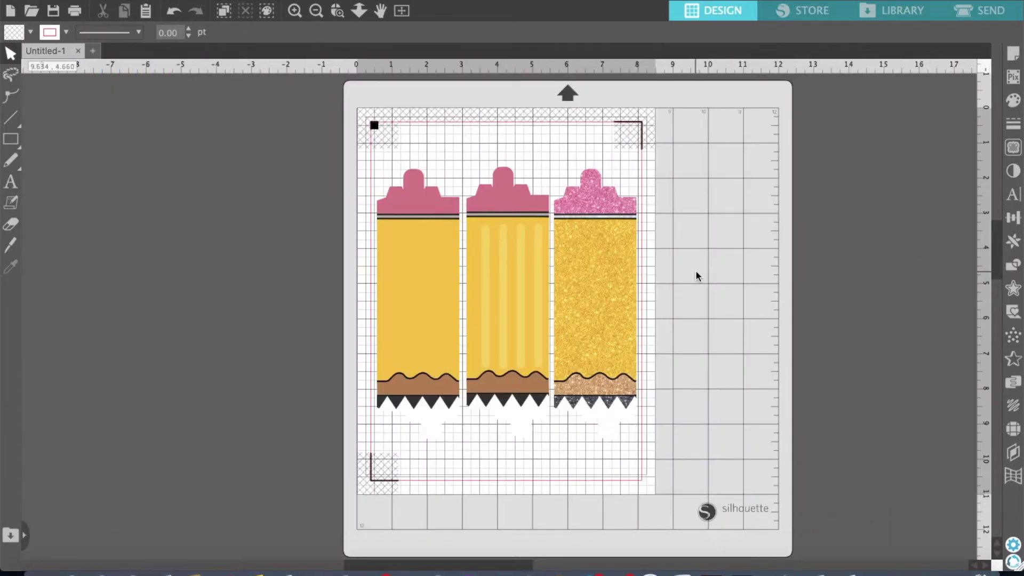
pyautogui.hotkey('ctrl', 'a')
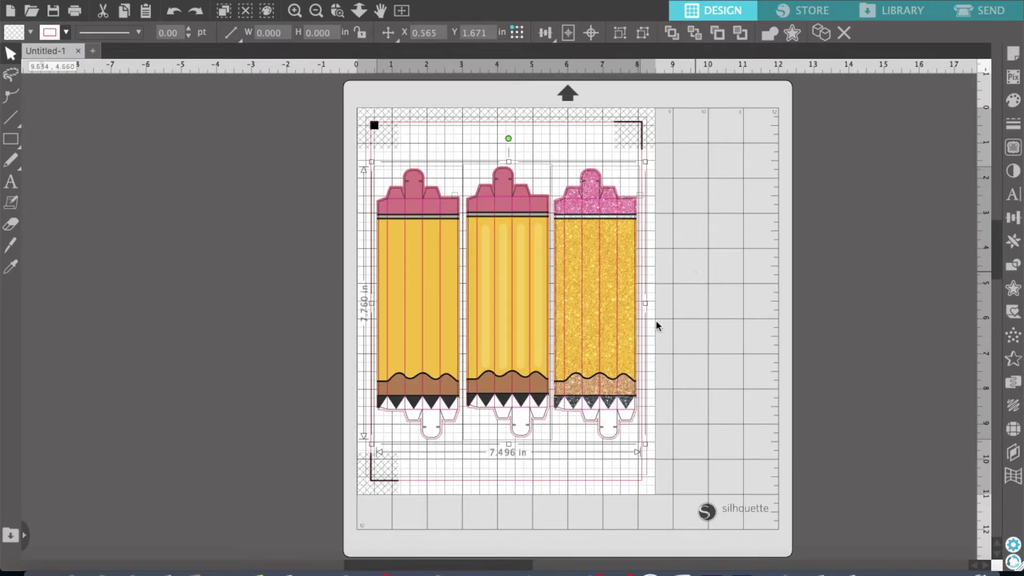
pyautogui.hotkey('ctrl', 'p')
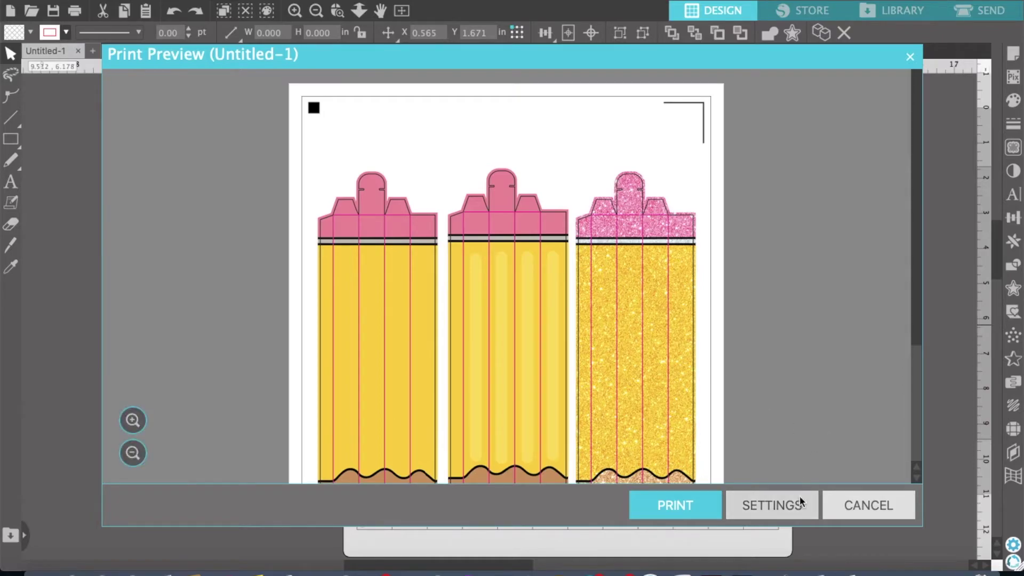
pyautogui.click(875, 505)
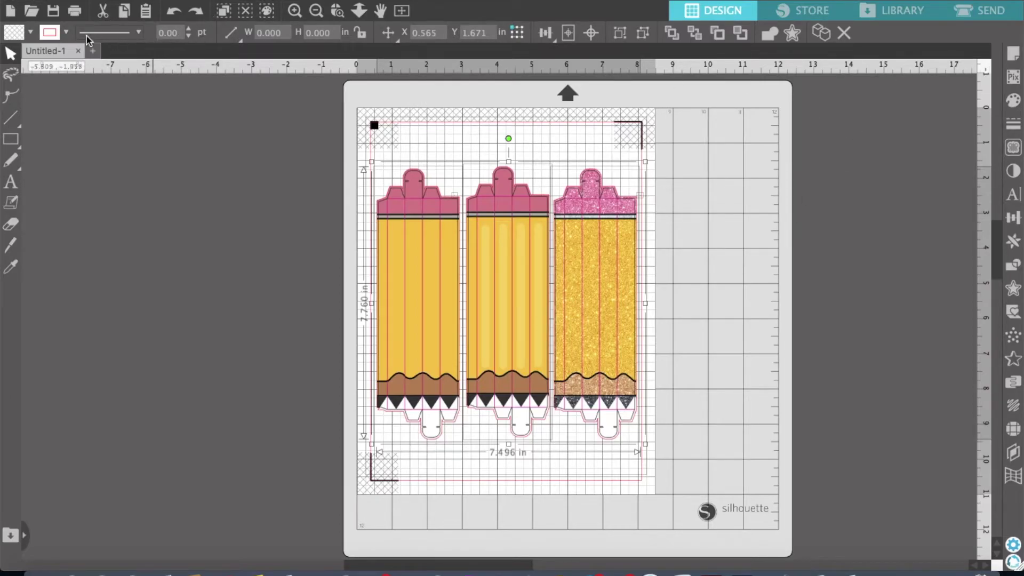
pyautogui.click(66, 32)
pyautogui.click(50, 54)
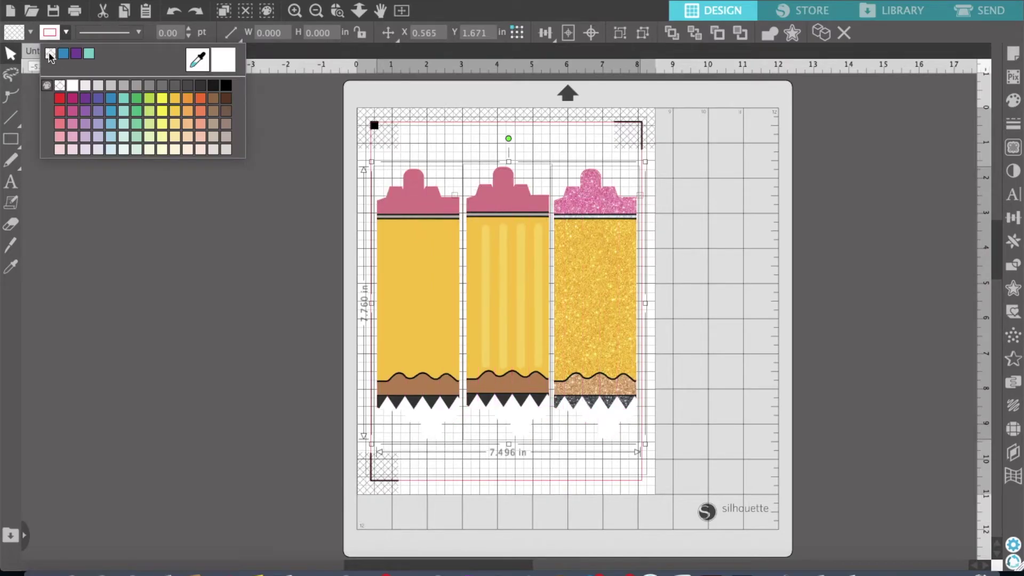
pyautogui.click(984, 11)
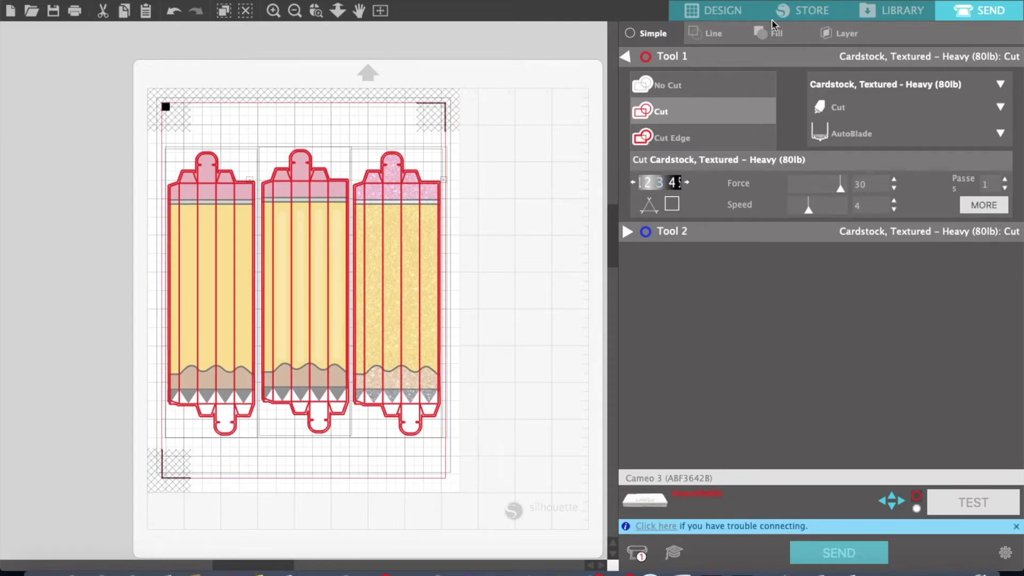
pyautogui.click(724, 16)
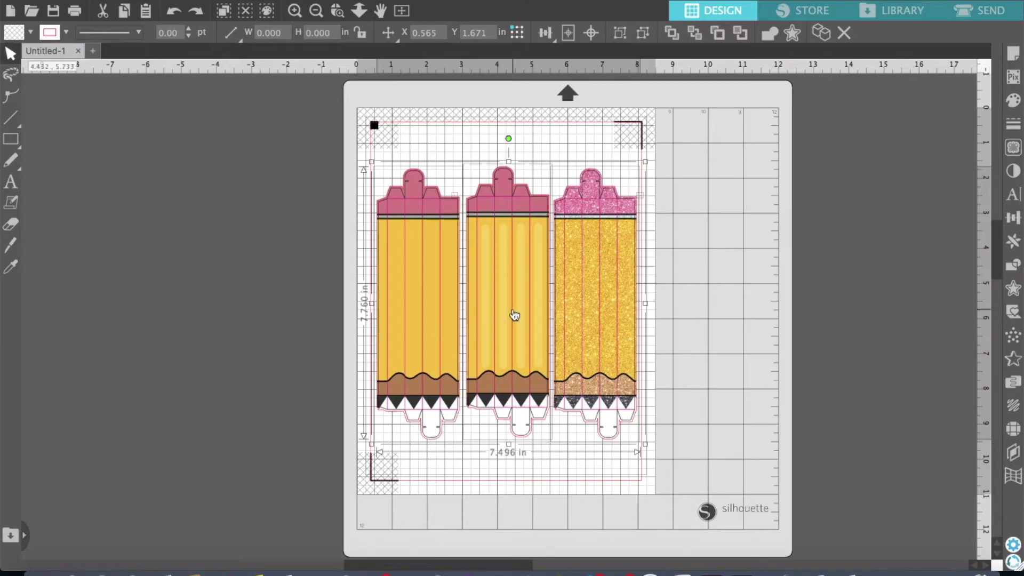
pyautogui.click(718, 272)
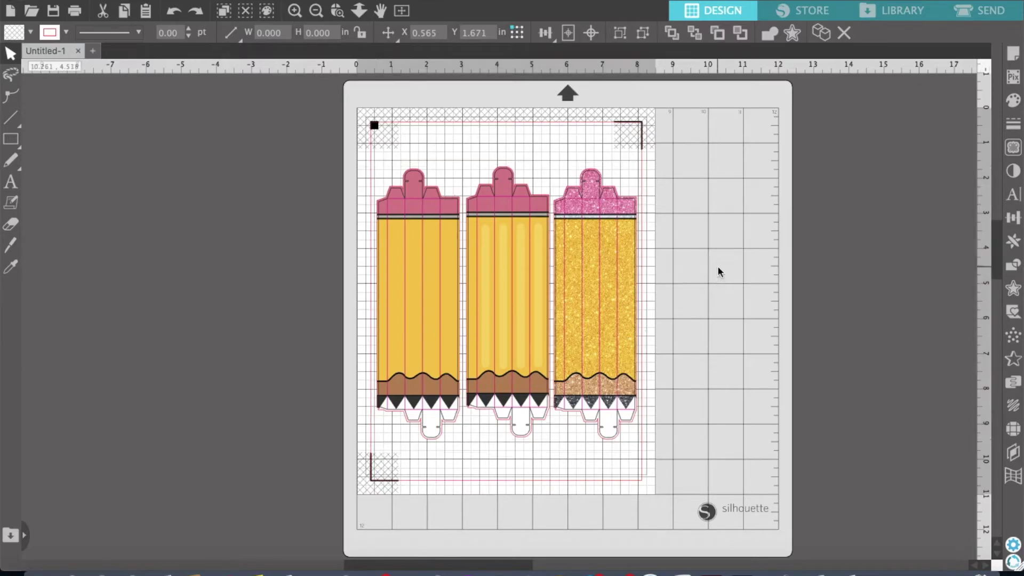
pyautogui.click(987, 13)
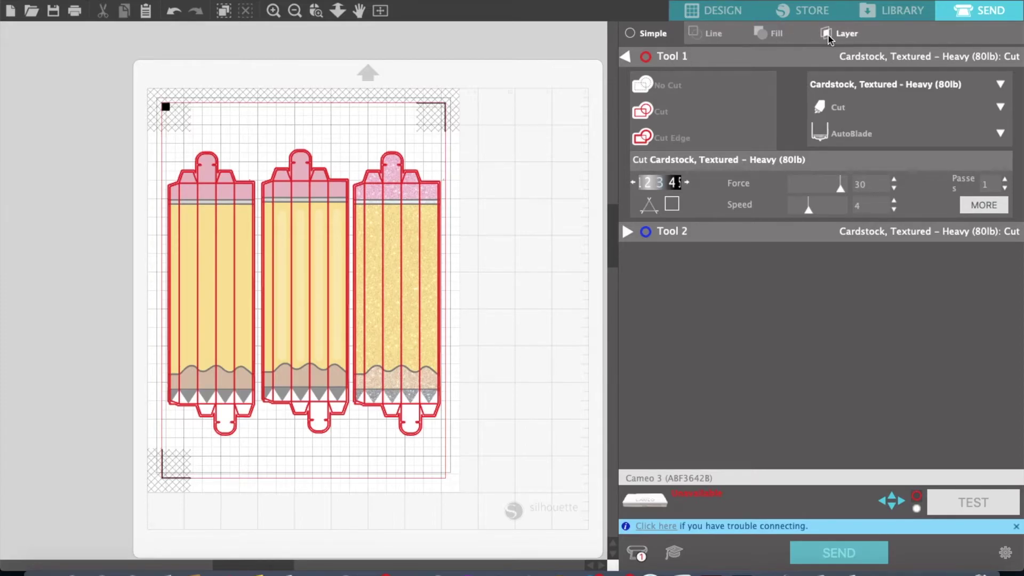
# Switch the Send panel to the Line view listing red, black and pink line colours
pyautogui.click(713, 35)
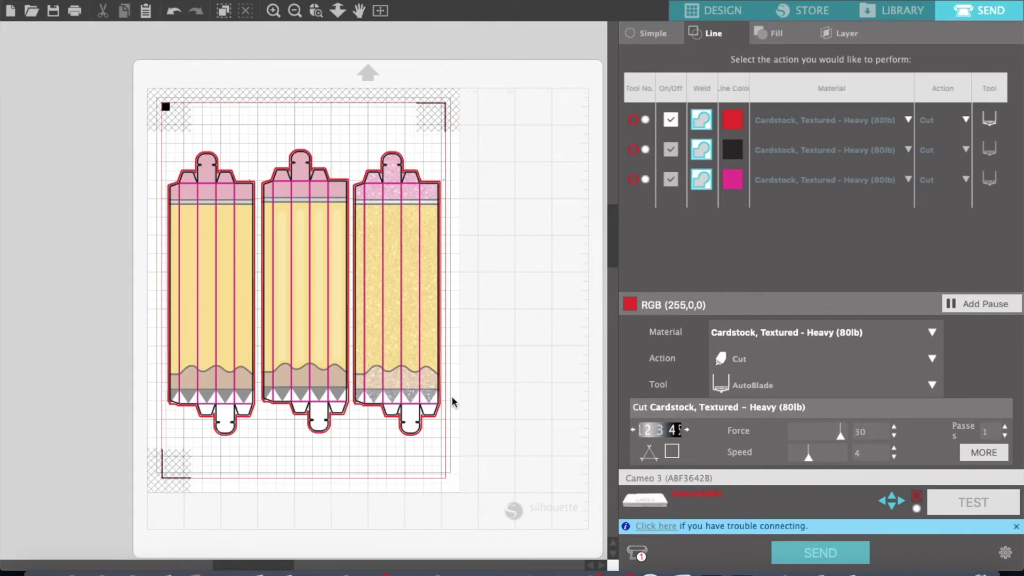
# Switch off the red lines and move the pink lines ahead of red in the cut order
pyautogui.click(672, 120)
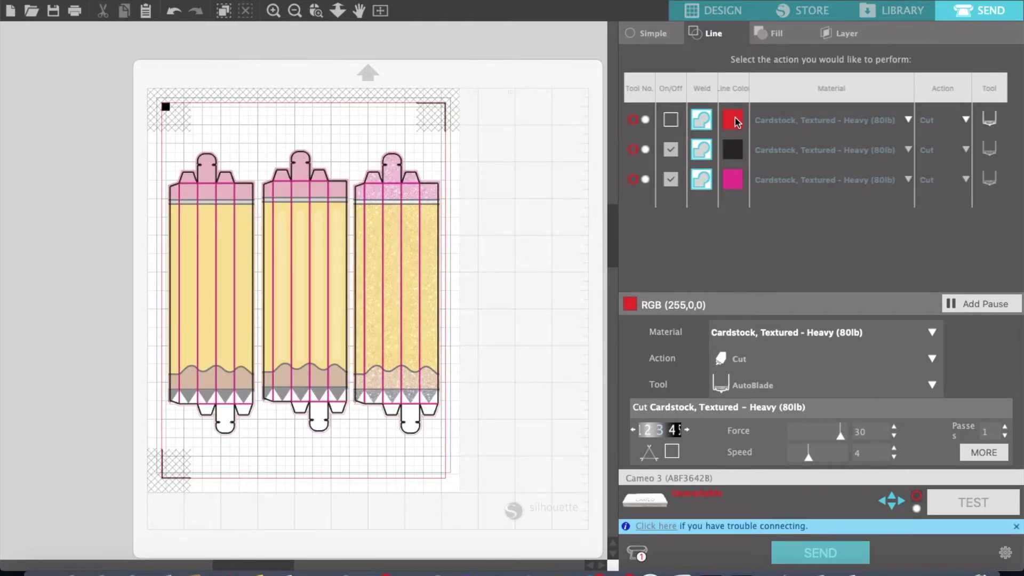
pyautogui.moveTo(735, 122); pyautogui.dragTo(736, 208)
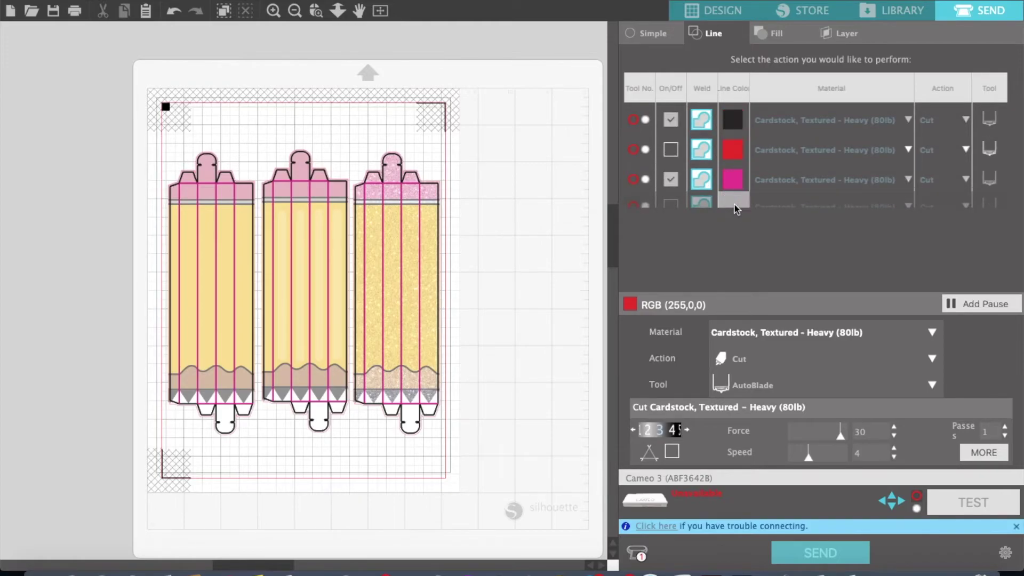
pyautogui.click(729, 169)
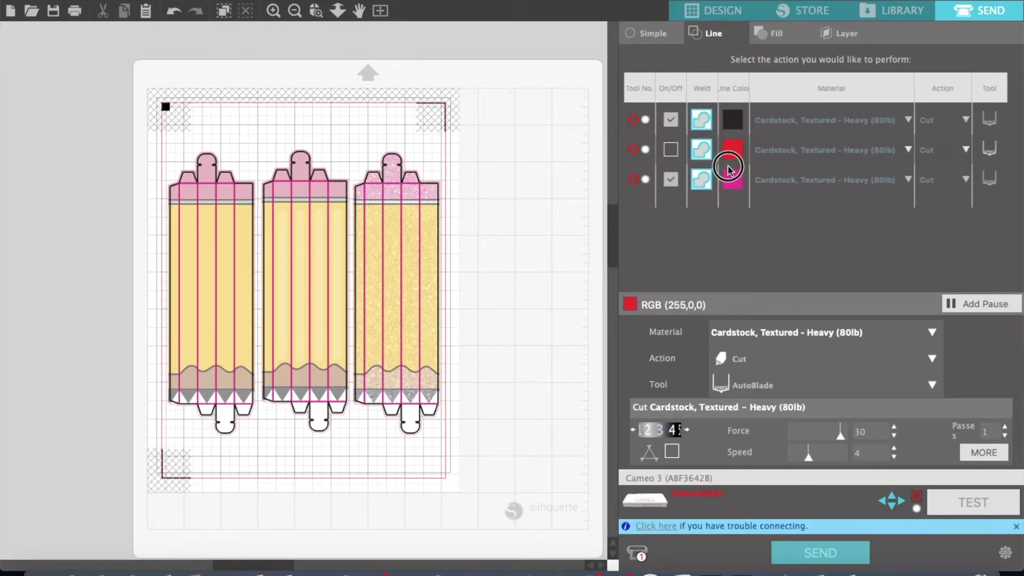
pyautogui.moveTo(729, 169); pyautogui.dragTo(737, 190)
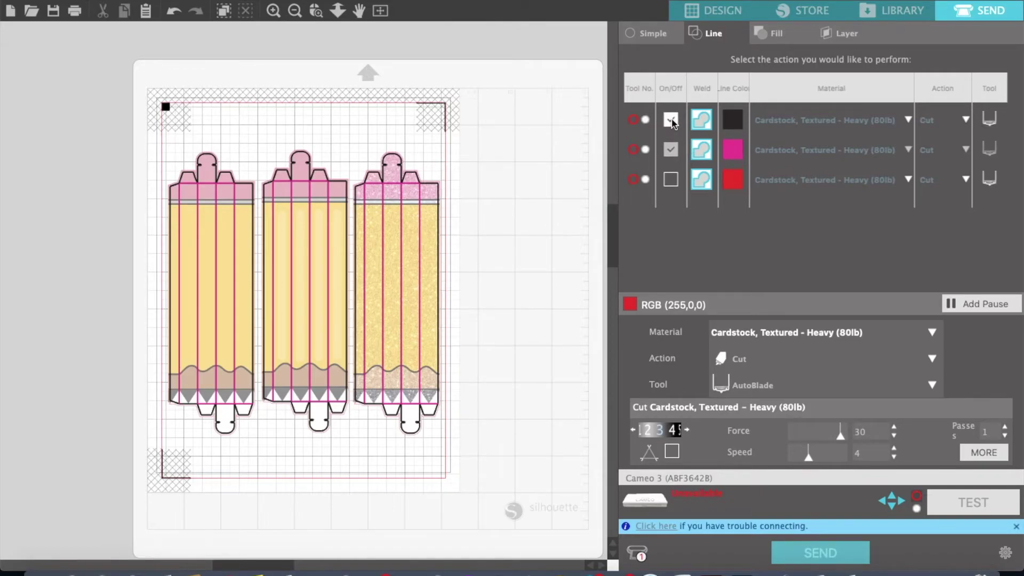
# Keep the black lines cutting and place them second, right after the pink lines
pyautogui.click(672, 120)
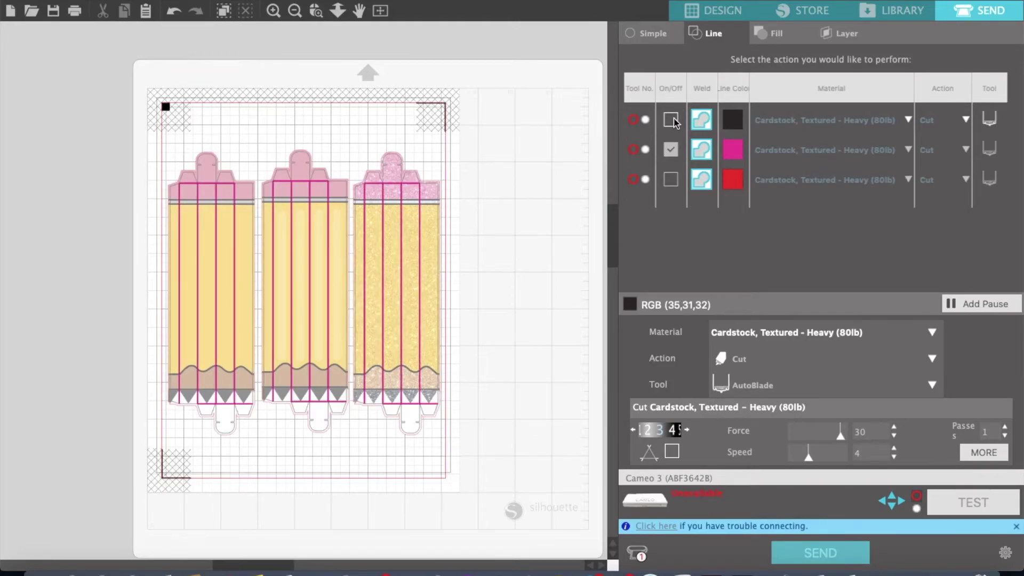
pyautogui.click(672, 121)
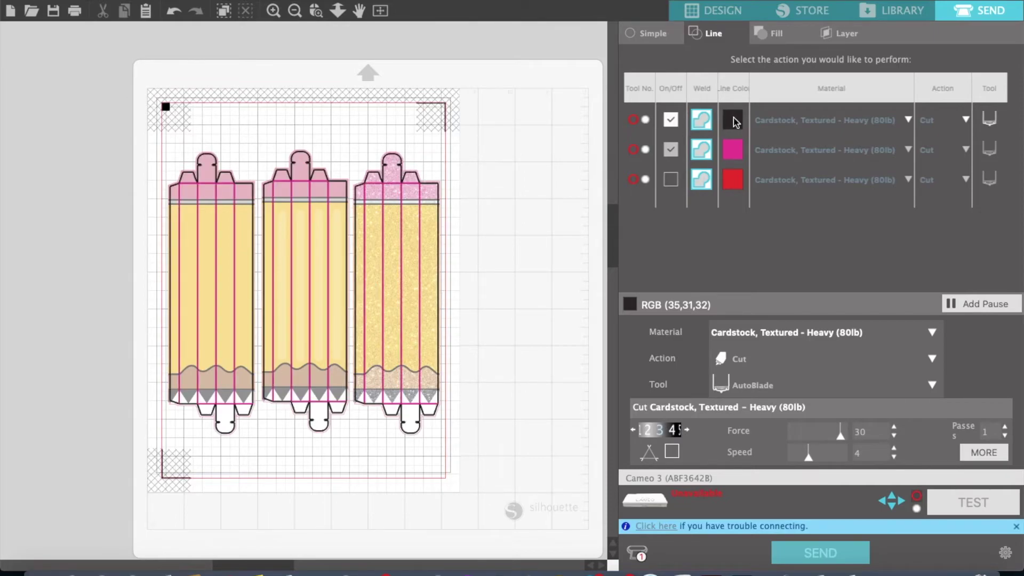
pyautogui.moveTo(734, 122); pyautogui.dragTo(736, 152)
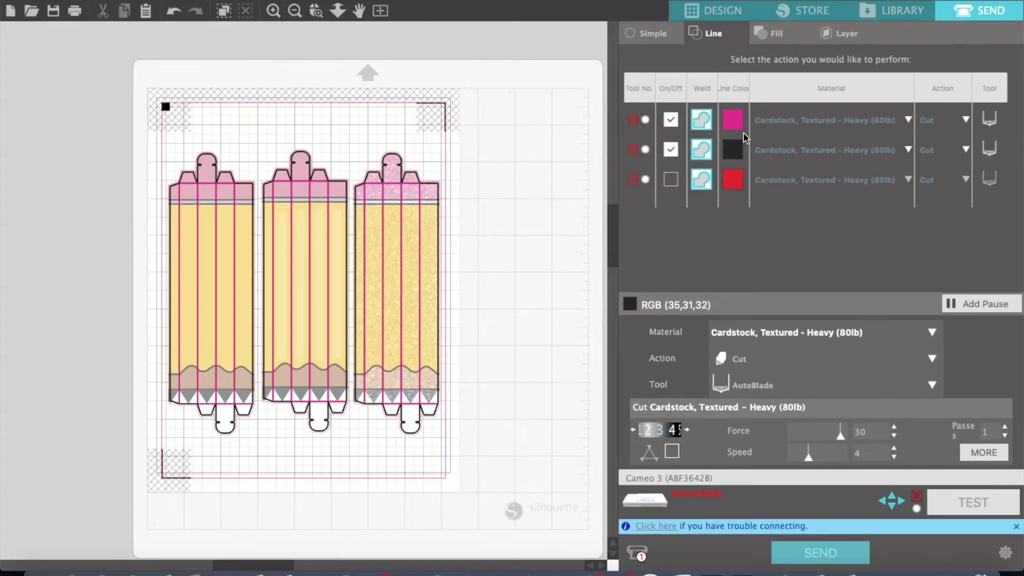
# Give the pink lines Score & Emboss Paper material (force 20, speed 5)
pyautogui.click(909, 121)
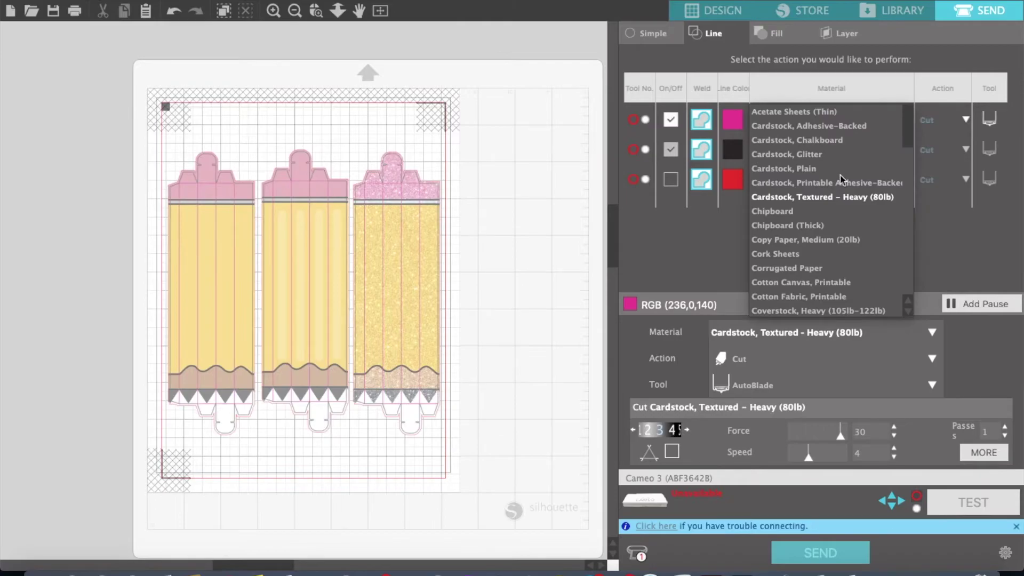
pyautogui.scroll(-3, 840, 197)
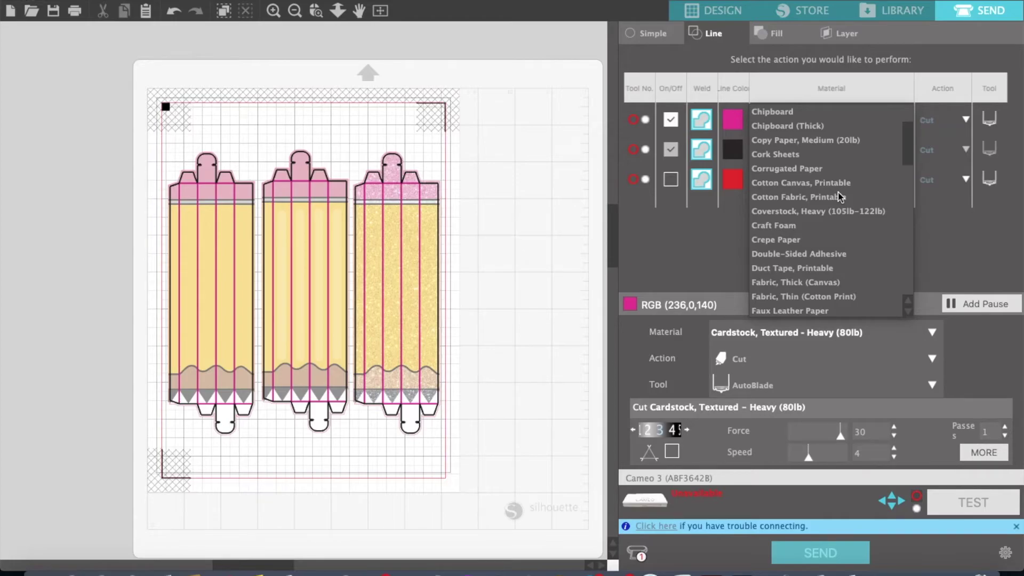
pyautogui.scroll(-2, 840, 197)
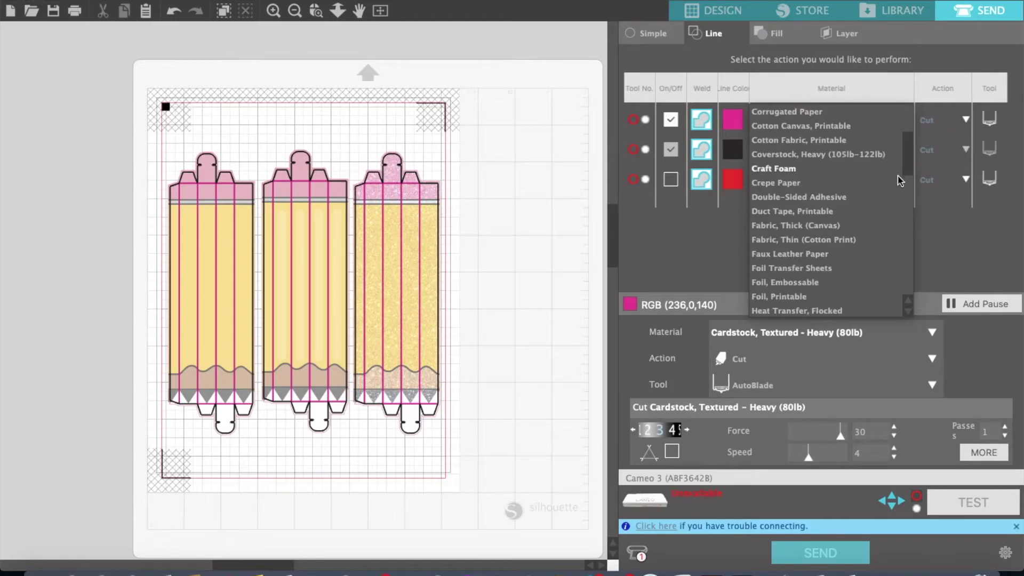
pyautogui.scroll(-12, 906, 224)
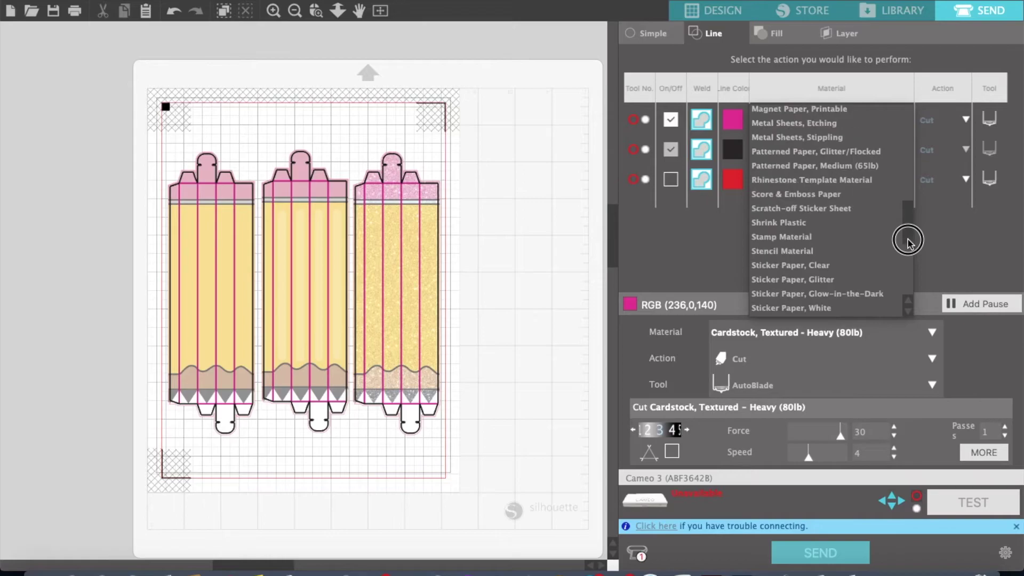
pyautogui.scroll(1, 907, 235)
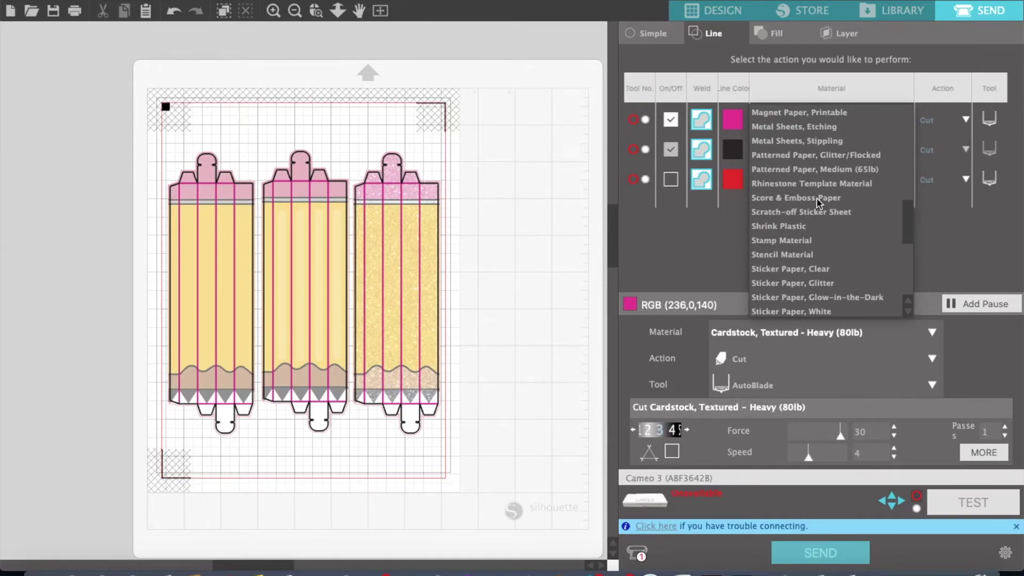
pyautogui.click(818, 198)
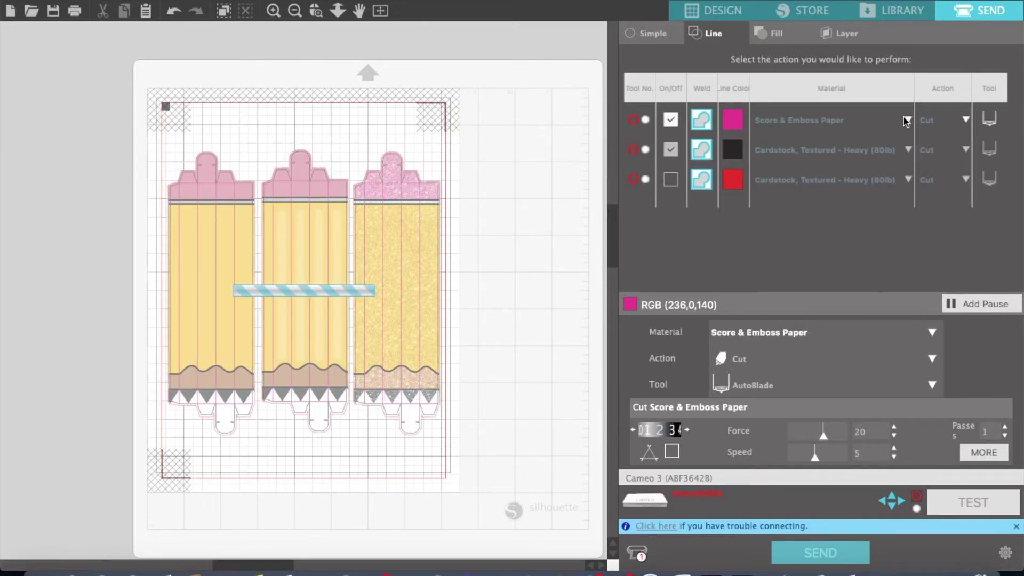
# Make the pink lines Score with the Ratchet Blade and give the black lines the Ratchet Blade
pyautogui.click(966, 120)
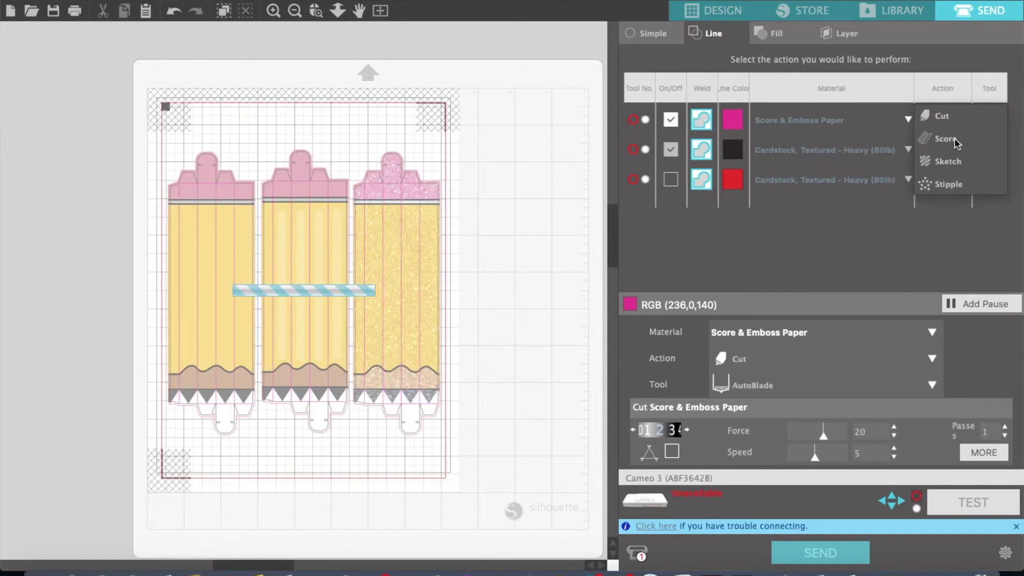
pyautogui.click(947, 138)
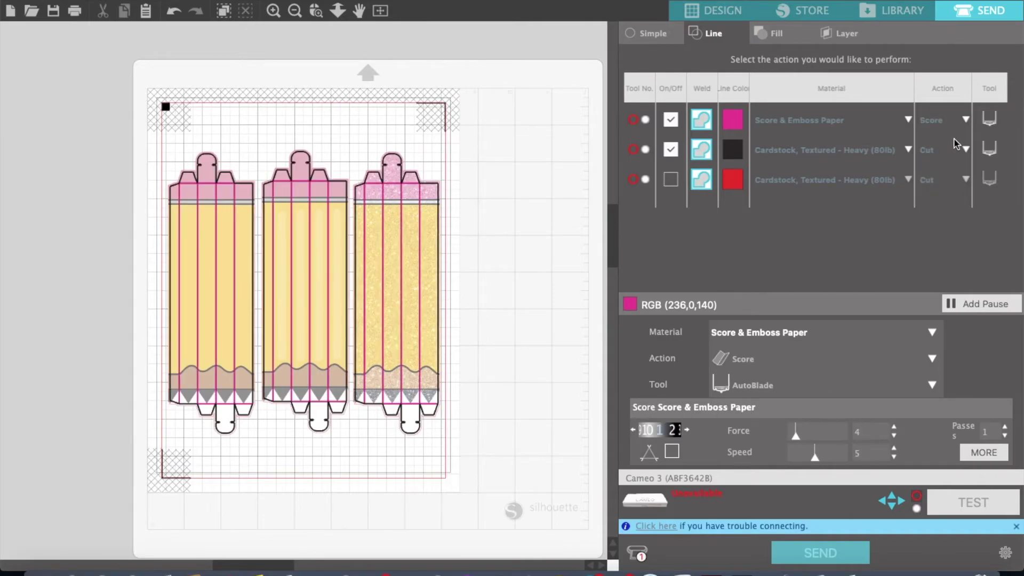
pyautogui.click(1000, 116)
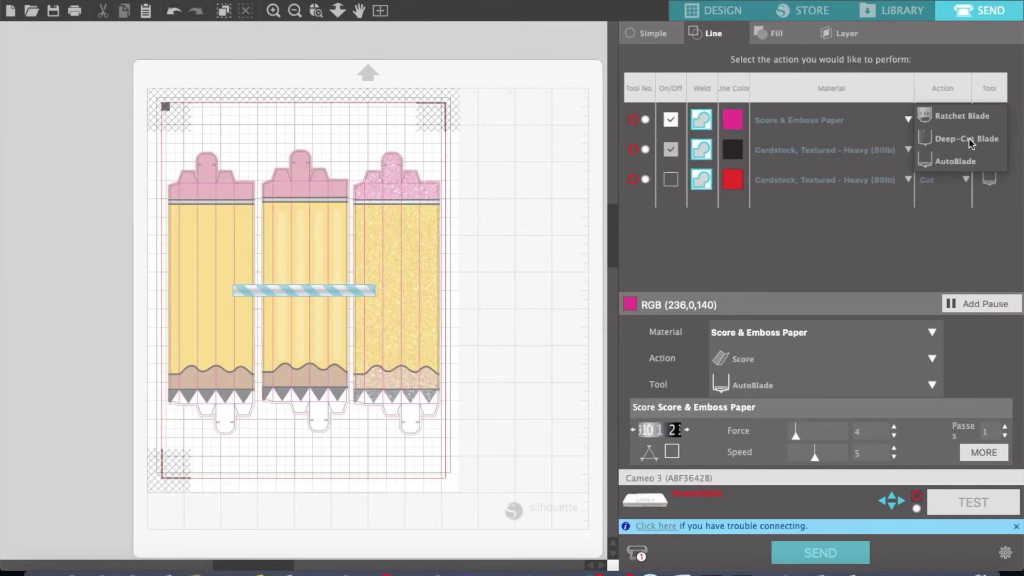
pyautogui.click(963, 115)
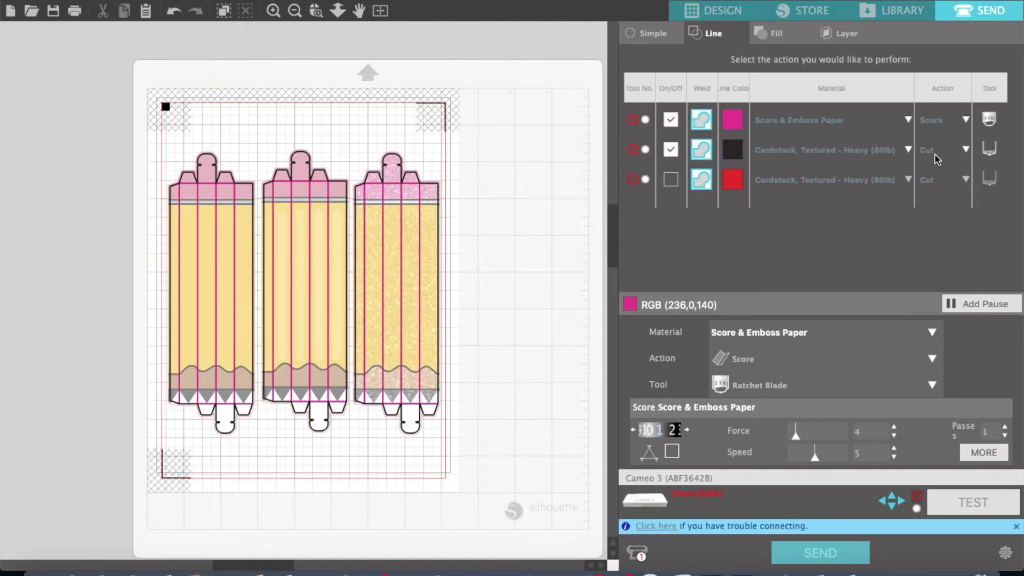
pyautogui.click(991, 149)
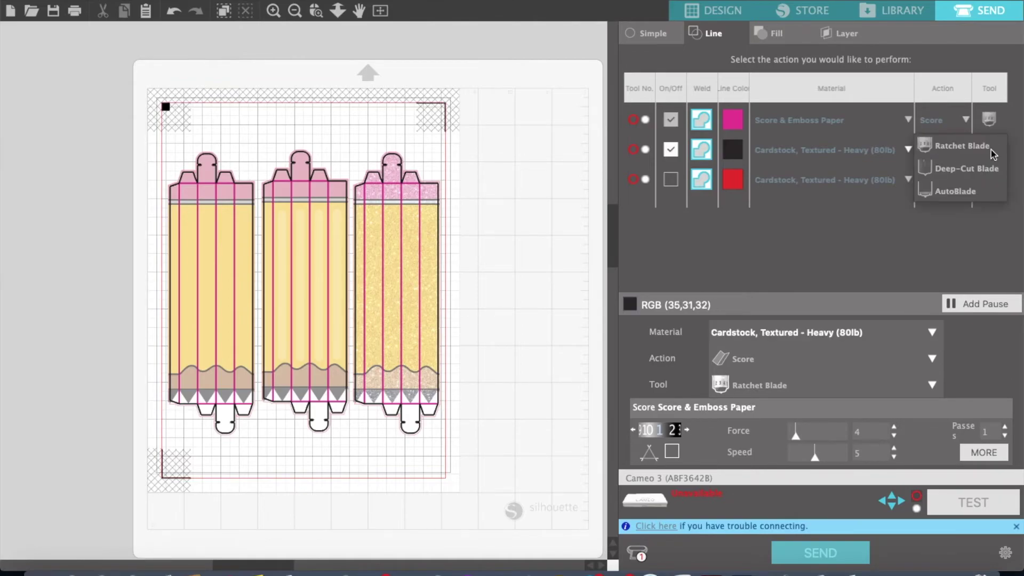
pyautogui.click(957, 147)
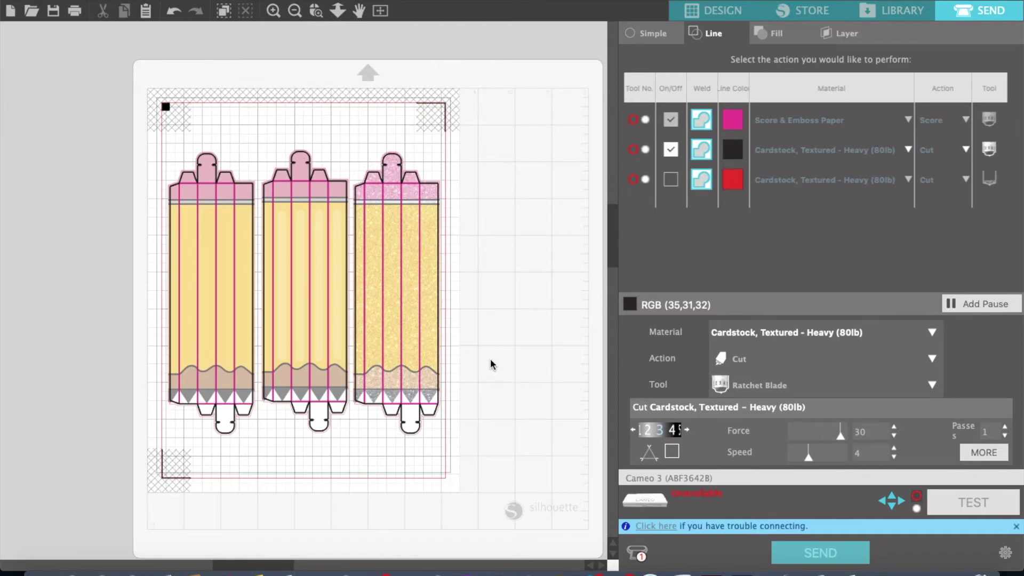
pyautogui.click(823, 127)
pyautogui.click(823, 127)
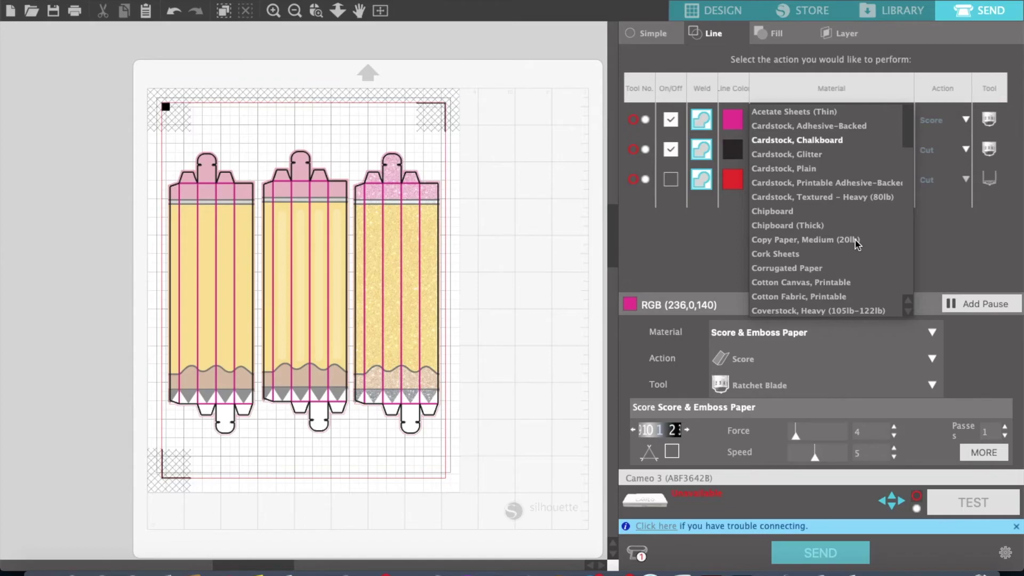
pyautogui.scroll(-2, 858, 243)
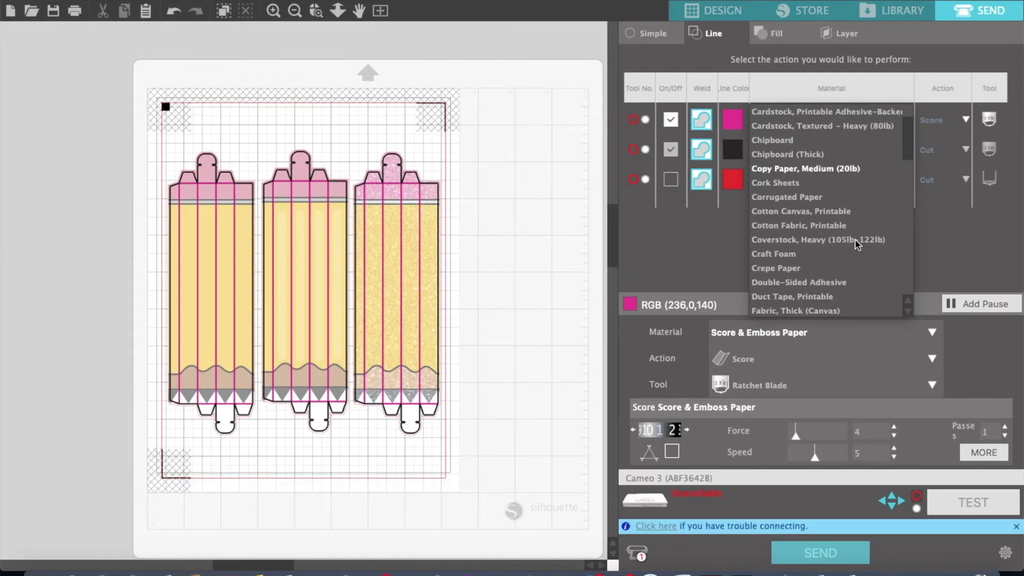
pyautogui.scroll(-2, 857, 243)
pyautogui.moveTo(907, 154); pyautogui.dragTo(904, 220)
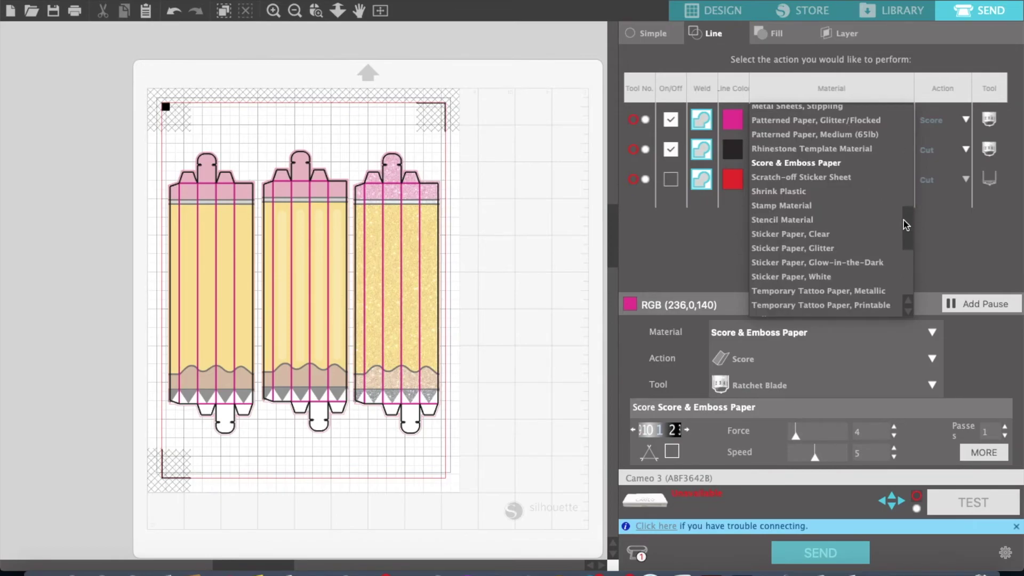
pyautogui.click(821, 163)
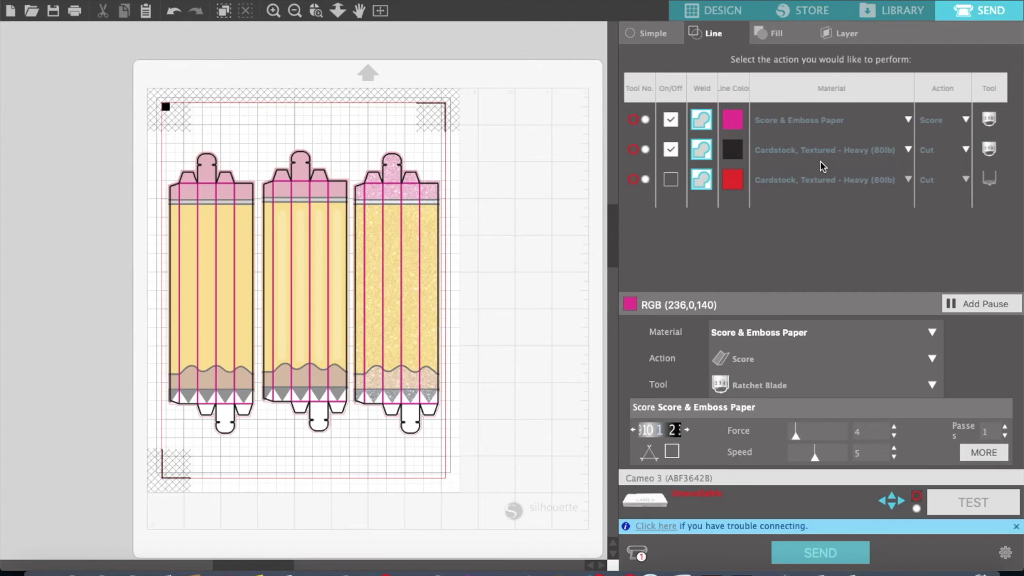
pyautogui.click(1007, 119)
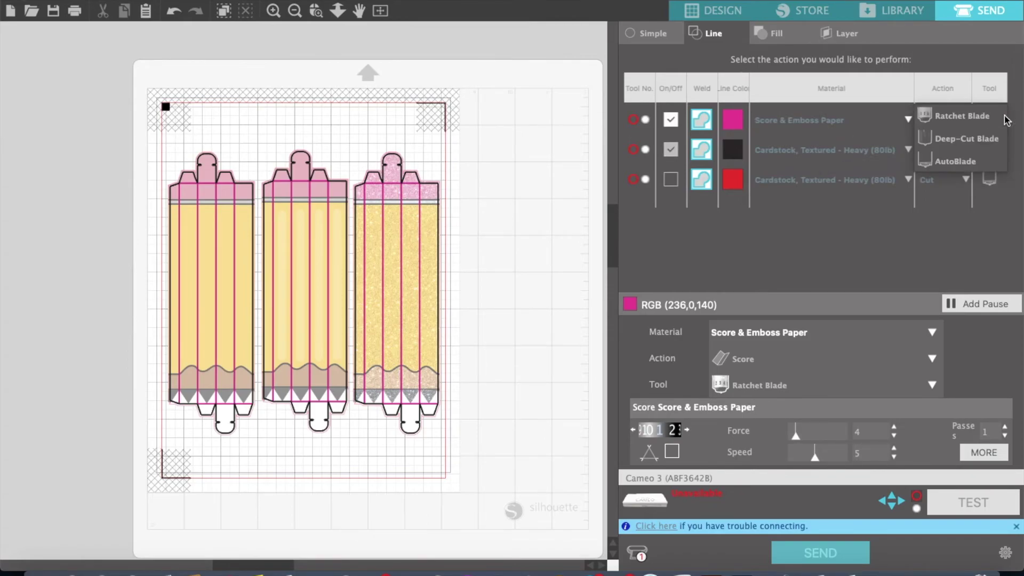
pyautogui.click(987, 114)
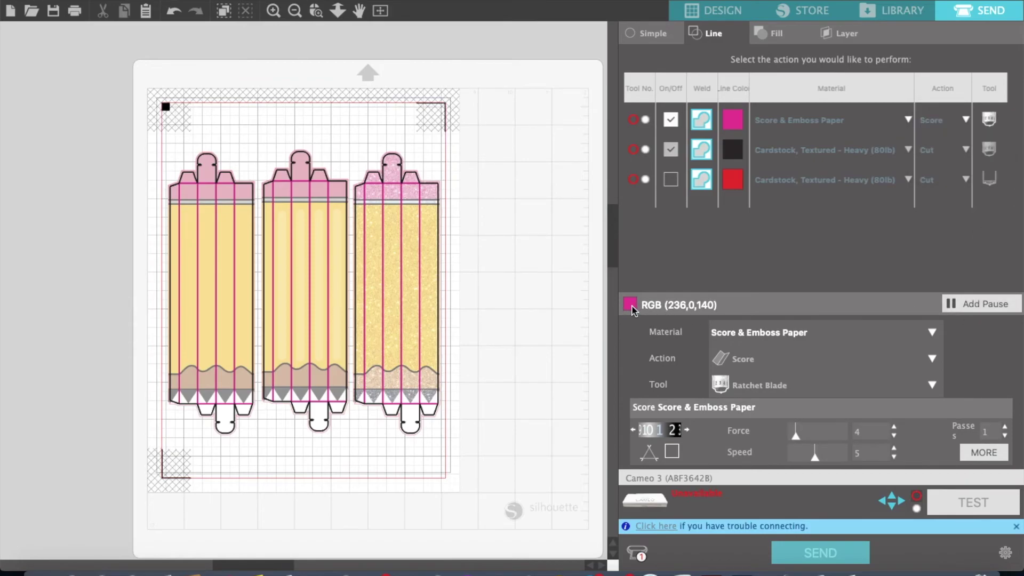
# Insert a pause after the pink score lines, before the black cut lines
pyautogui.click(981, 303)
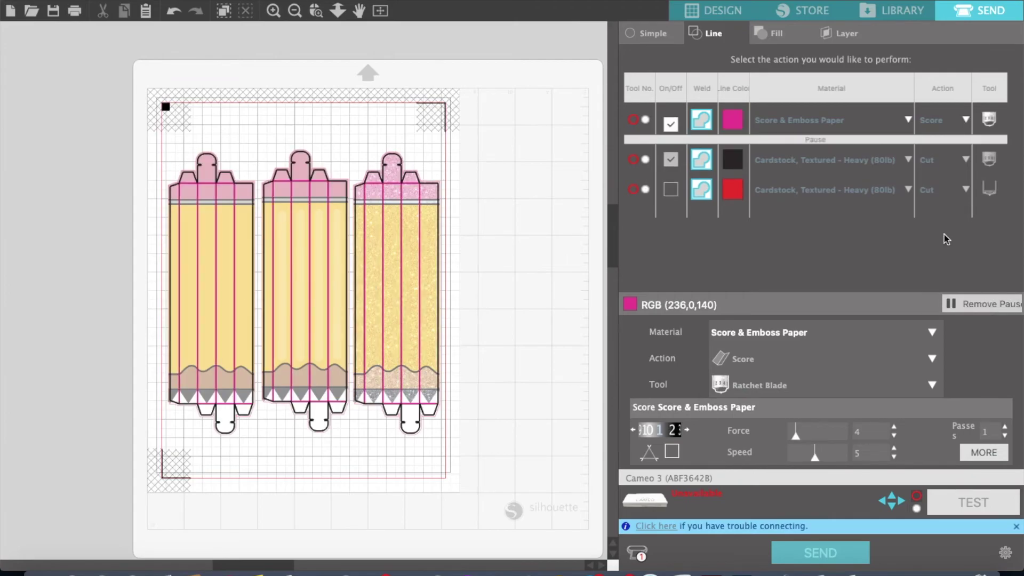